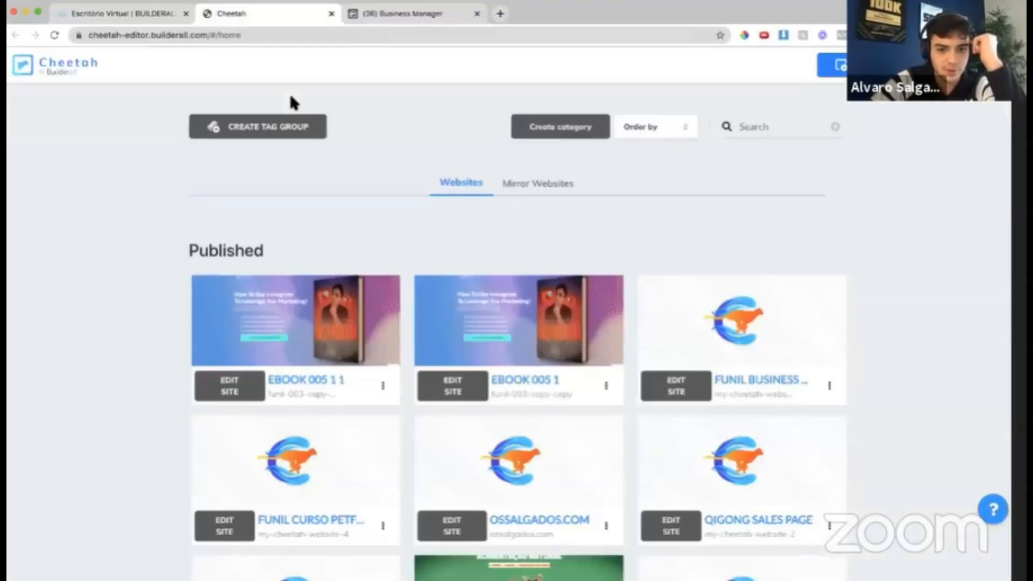
- Open the published Ebook 005 1 site and check its tracked events with Facebook Pixel Helper
click(514, 379)
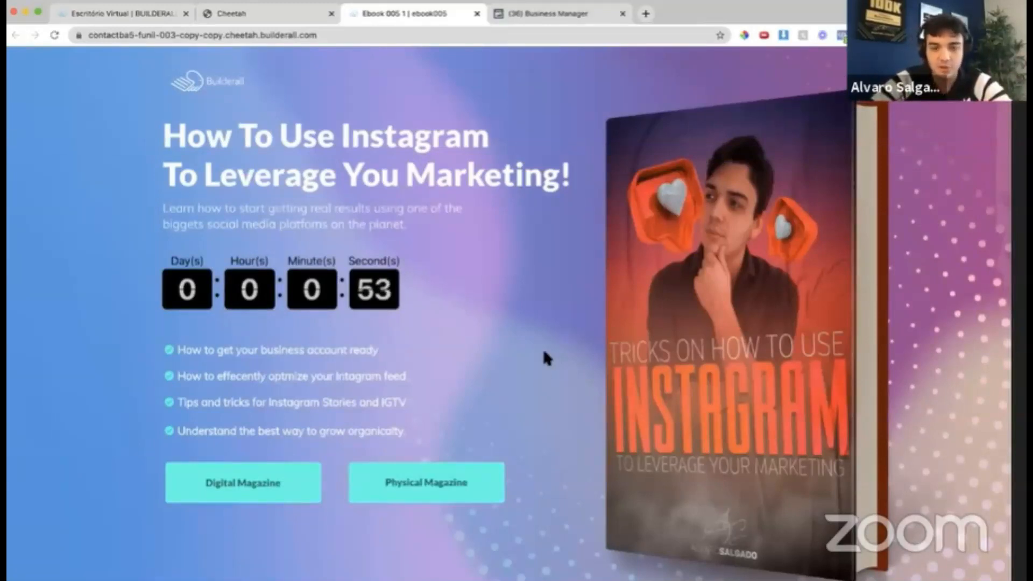
scroll(543, 352, down, 2)
scroll(544, 353, up, 2)
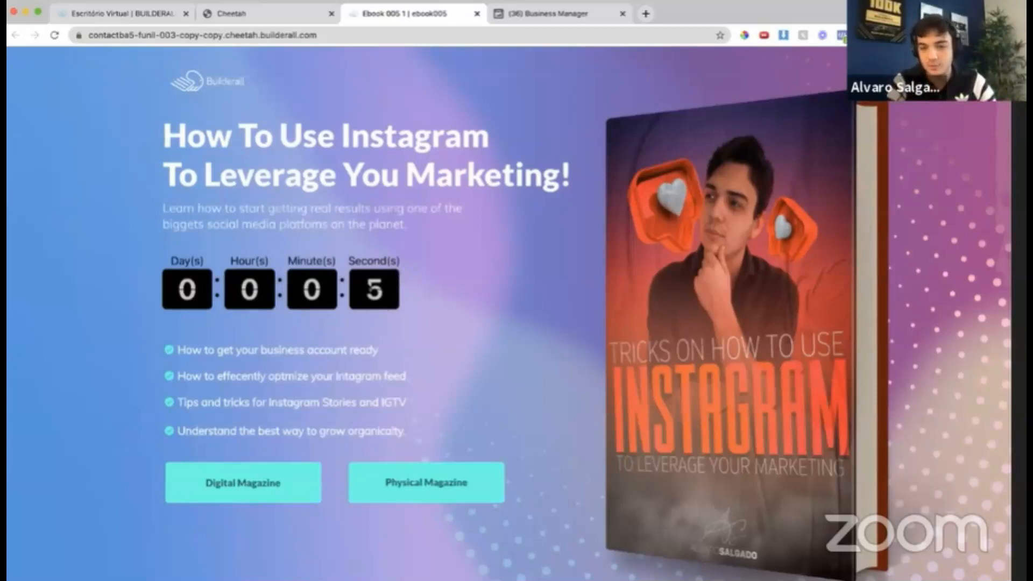
click(841, 35)
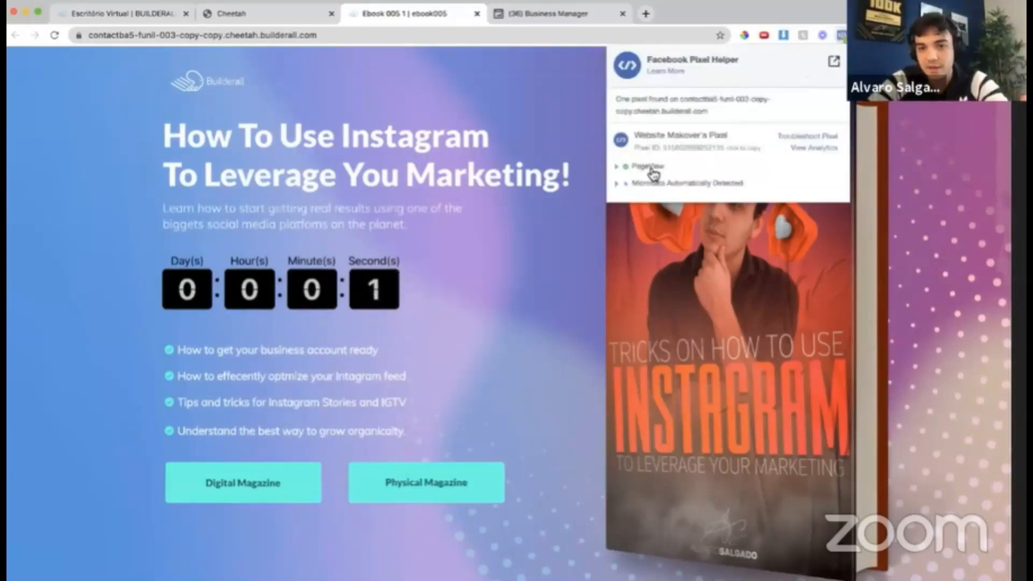
- Test the Digital Magazine button on the ebook page, reopening Ebook 005 1 to launch its thank-you page in a separate tab
click(271, 488)
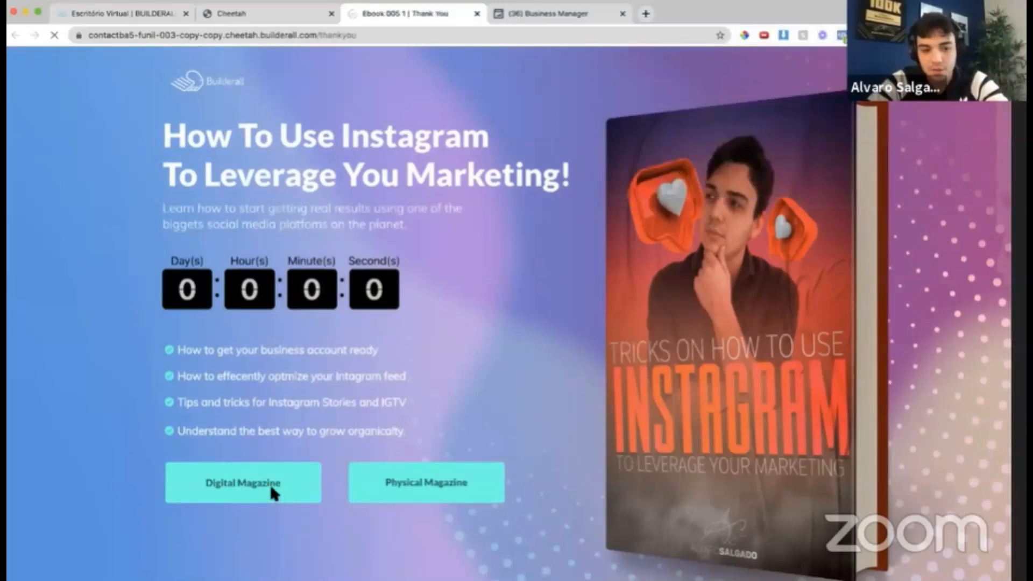
click(288, 19)
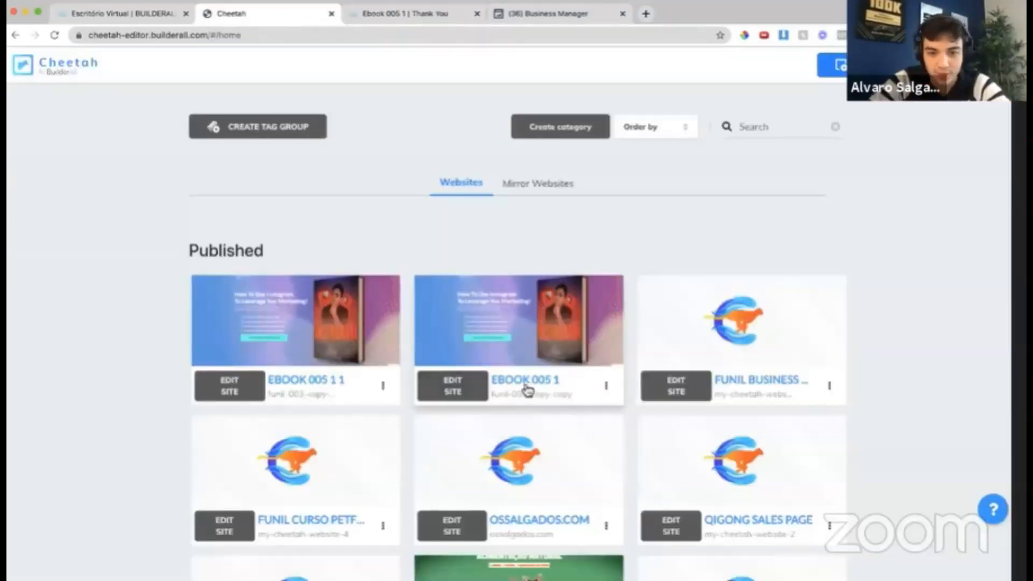
click(527, 388)
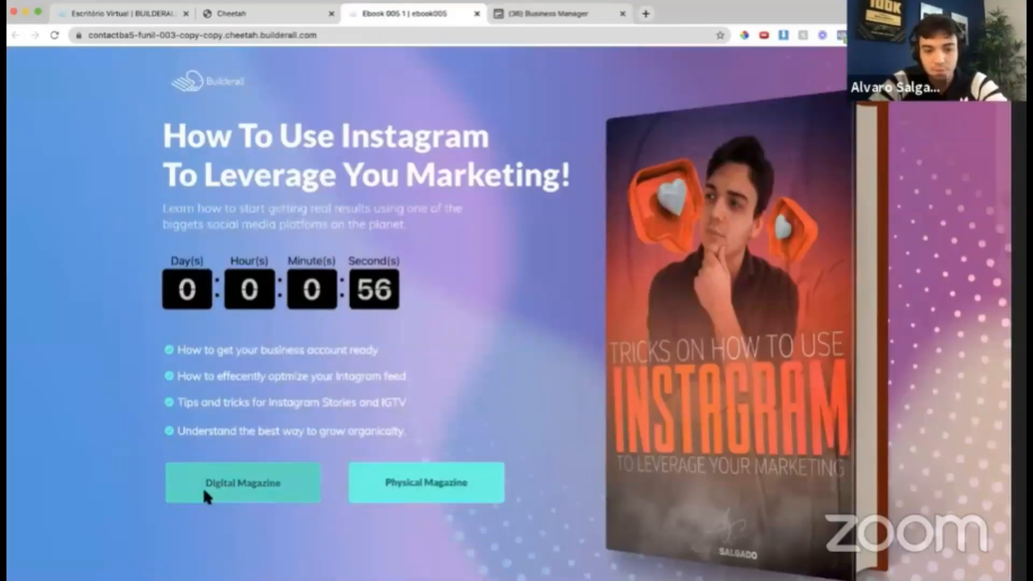
click(204, 489)
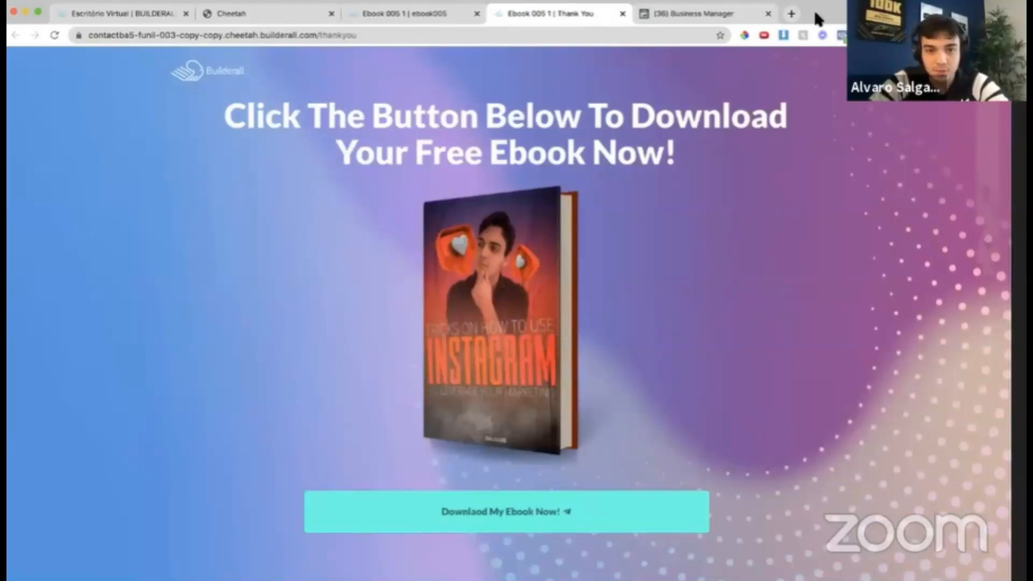
- Inspect the digital magazine button event on the ebook landing page with Facebook Pixel Helper
click(441, 14)
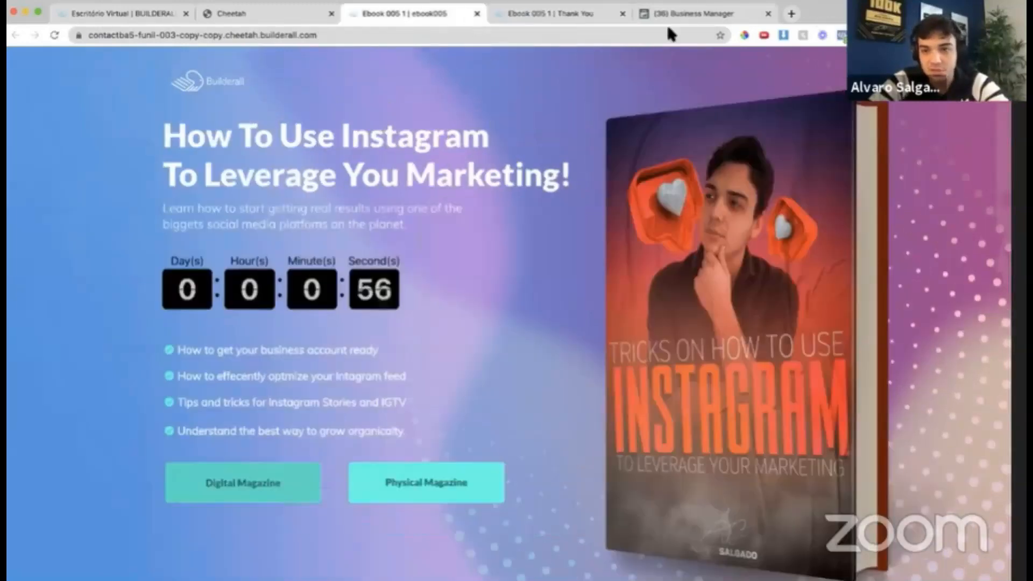
click(841, 35)
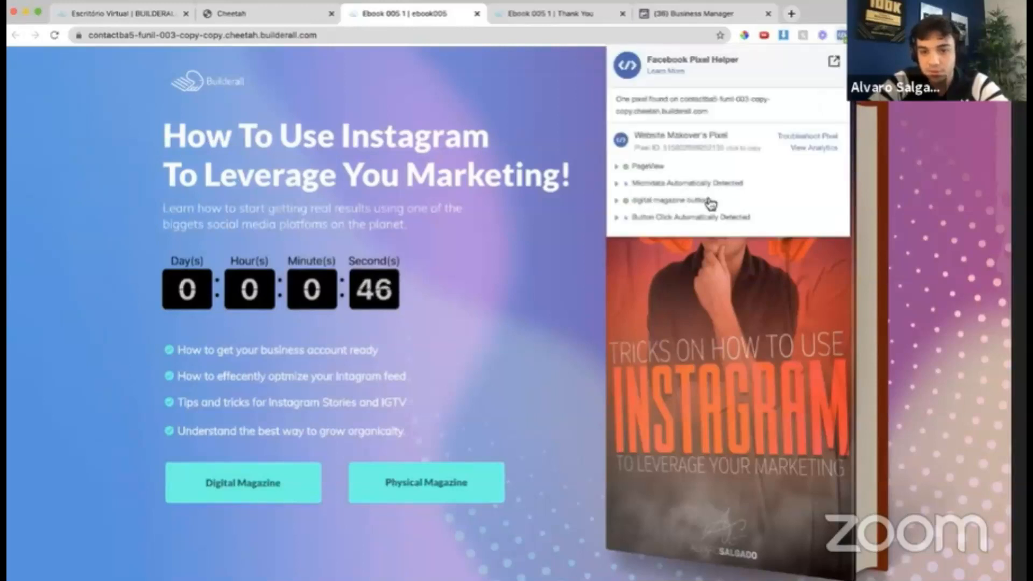
drag(738, 209, 622, 202)
click(623, 202)
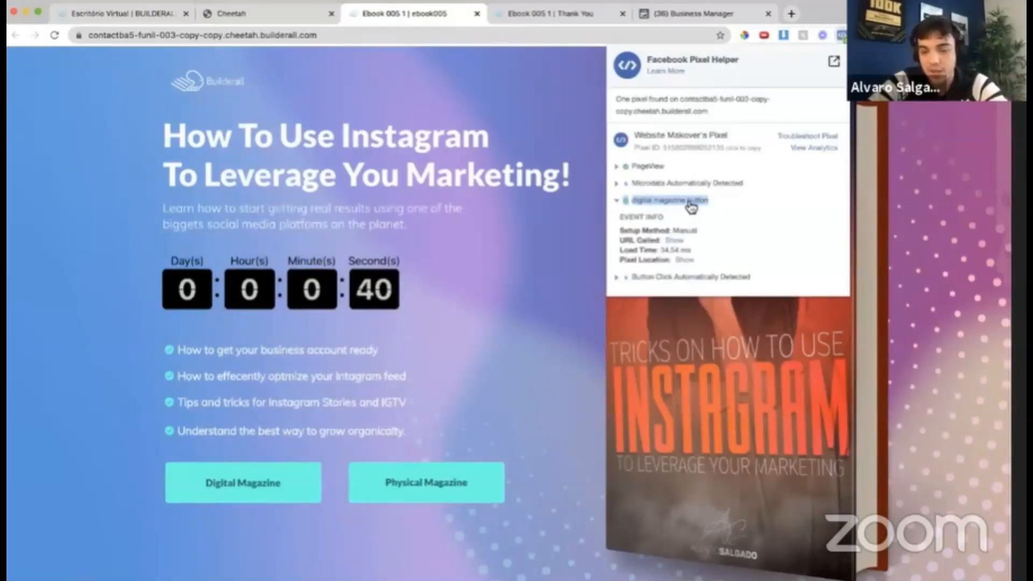
click(619, 202)
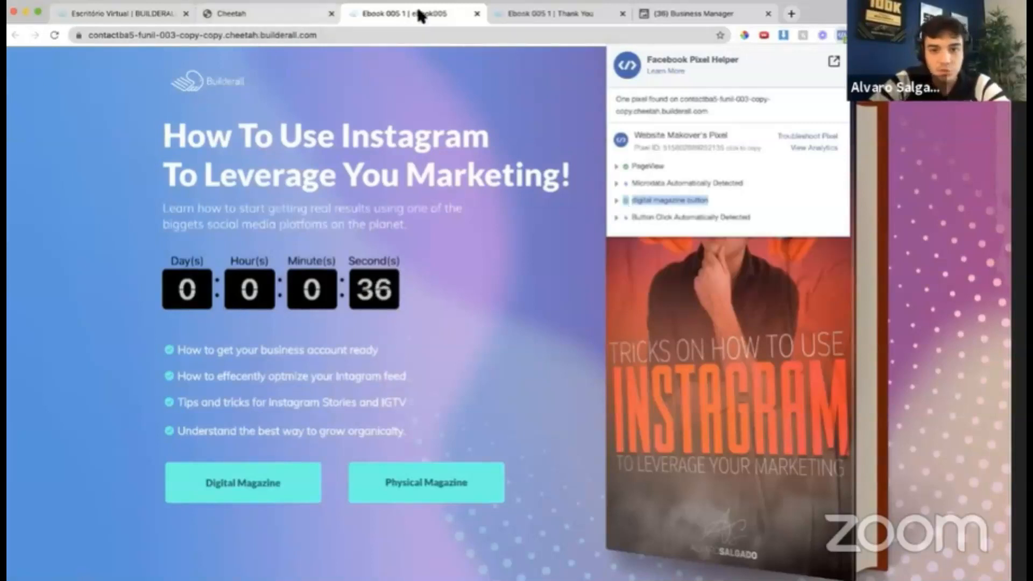
- Switch to Facebook Business Manager and open Events Manager for the Website Makover ad account
click(709, 12)
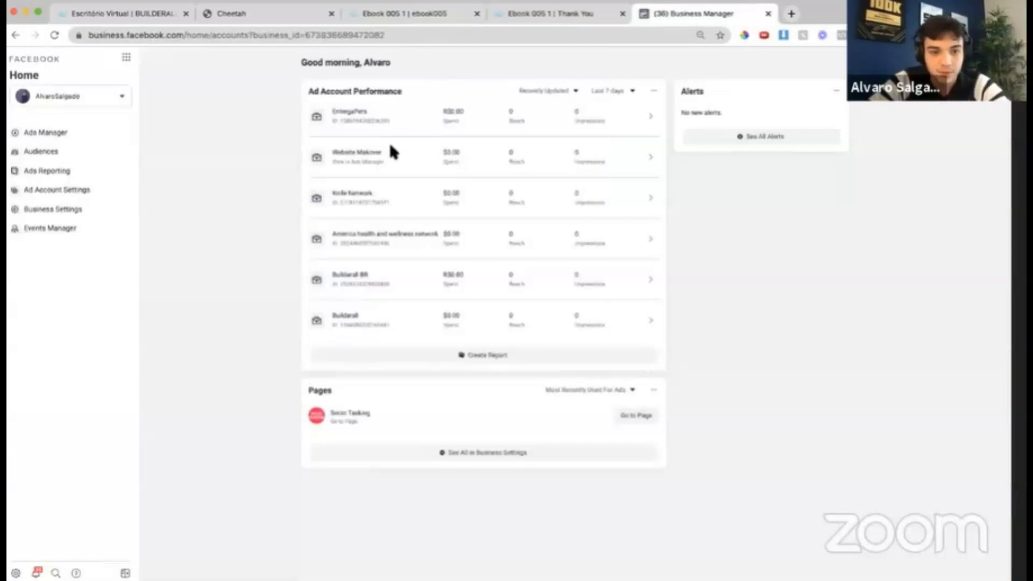
click(380, 154)
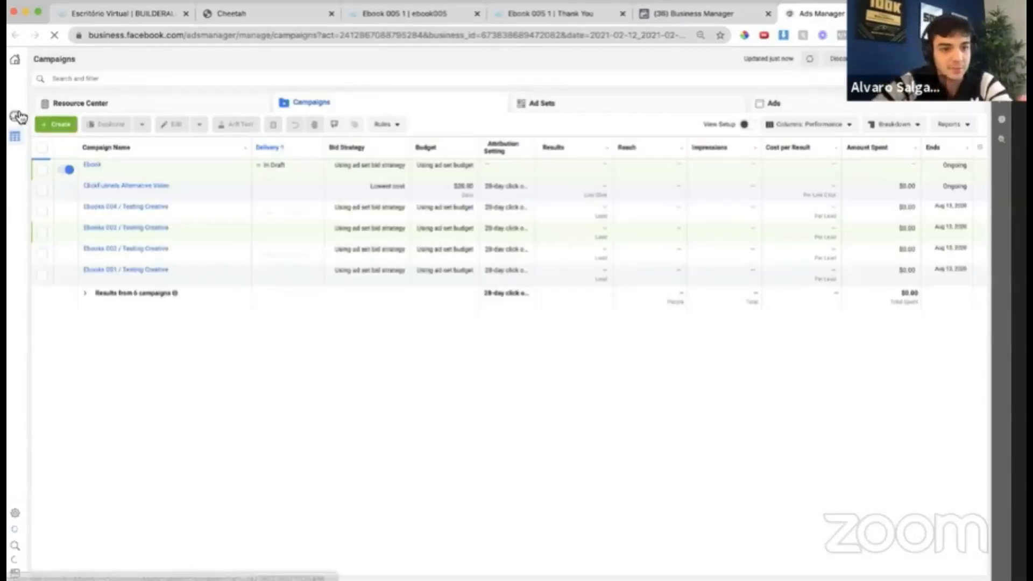
click(15, 80)
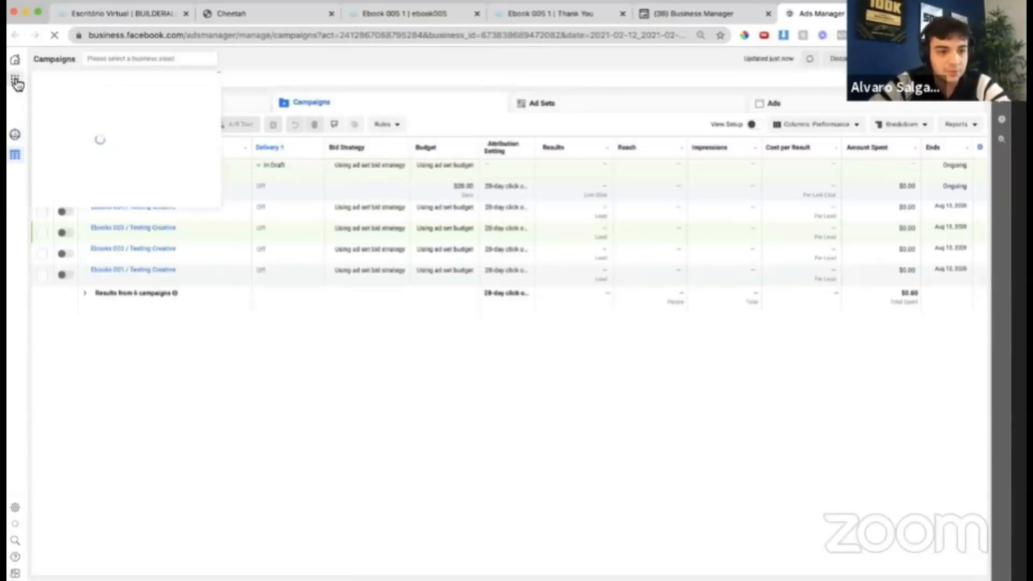
click(127, 107)
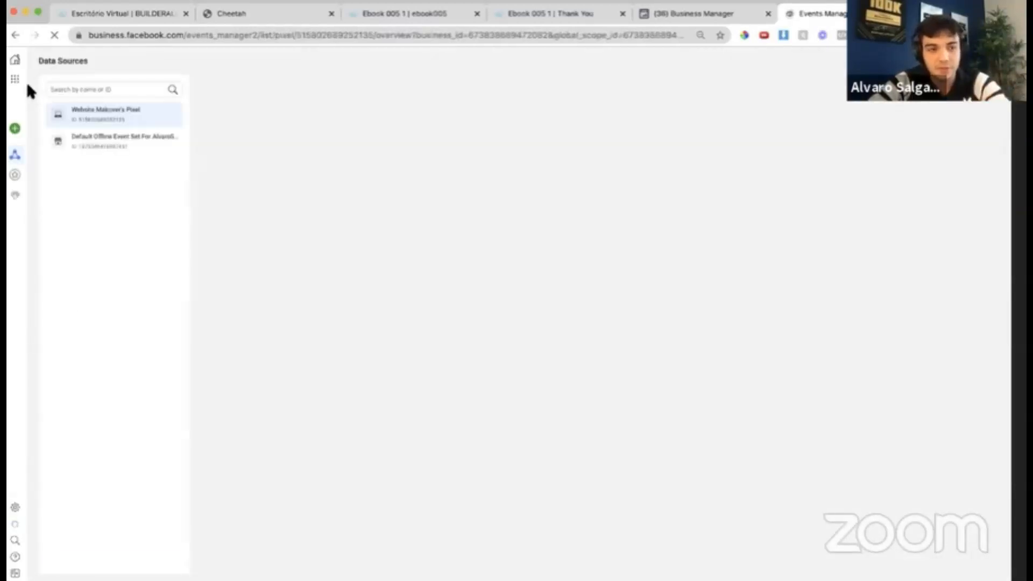
click(19, 82)
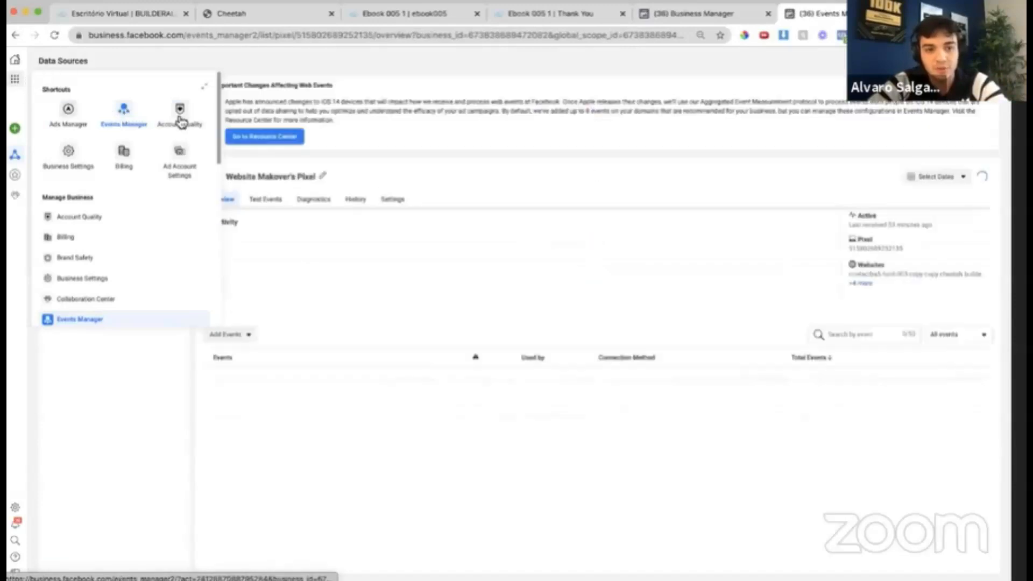
click(415, 272)
scroll(422, 431, down, 1)
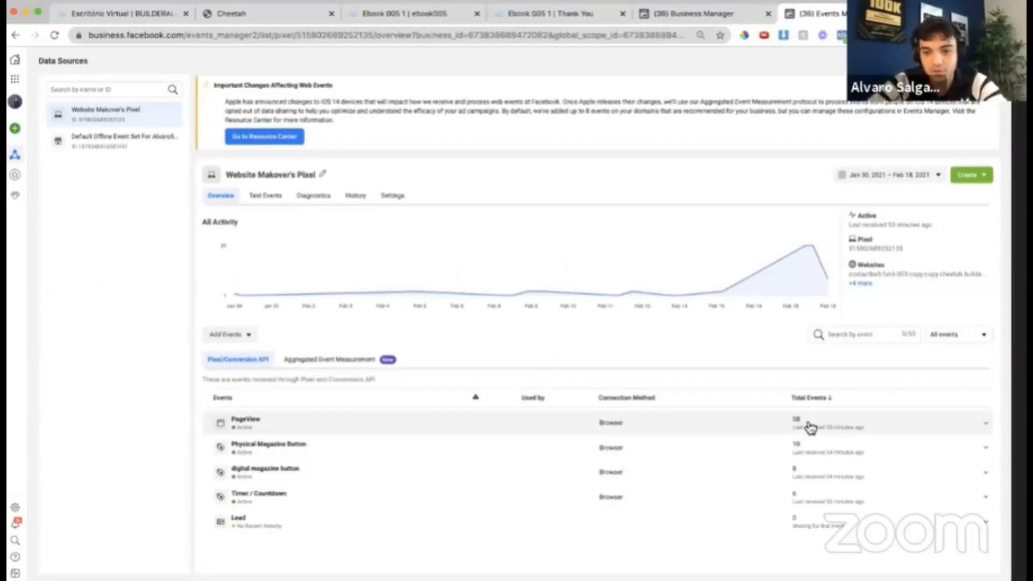
drag(811, 427, 821, 452)
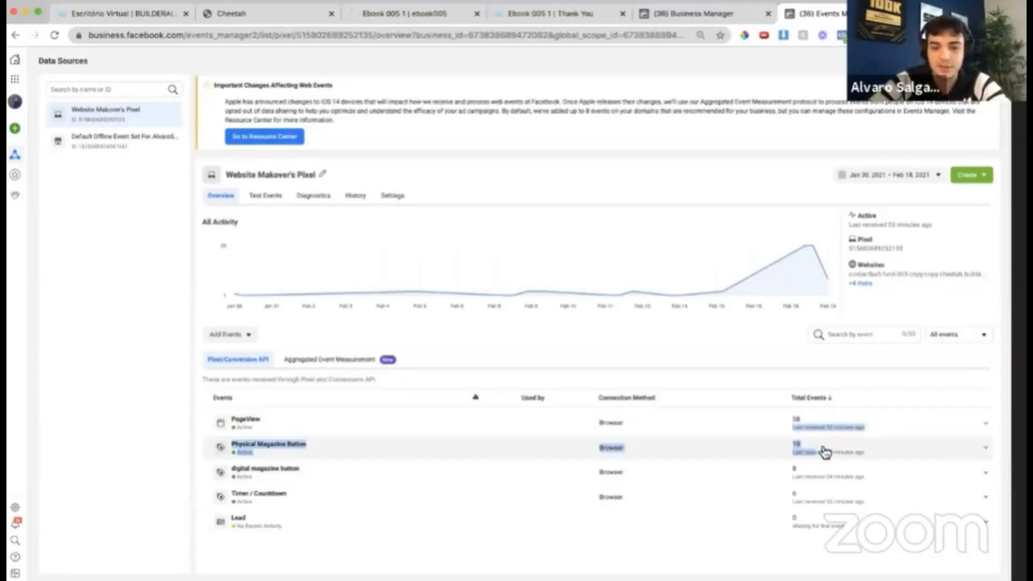
click(823, 452)
click(817, 454)
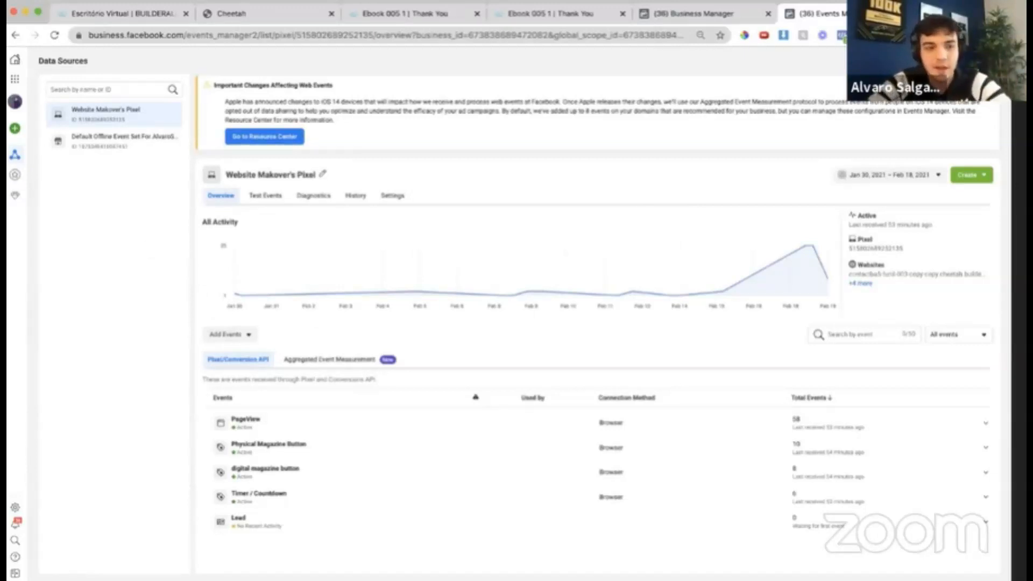
click(22, 85)
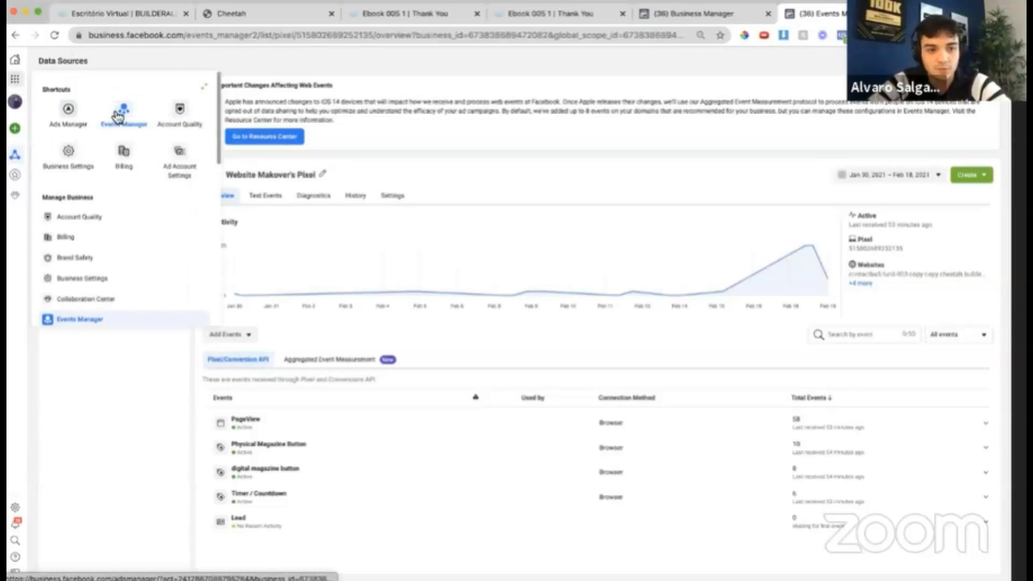
click(135, 121)
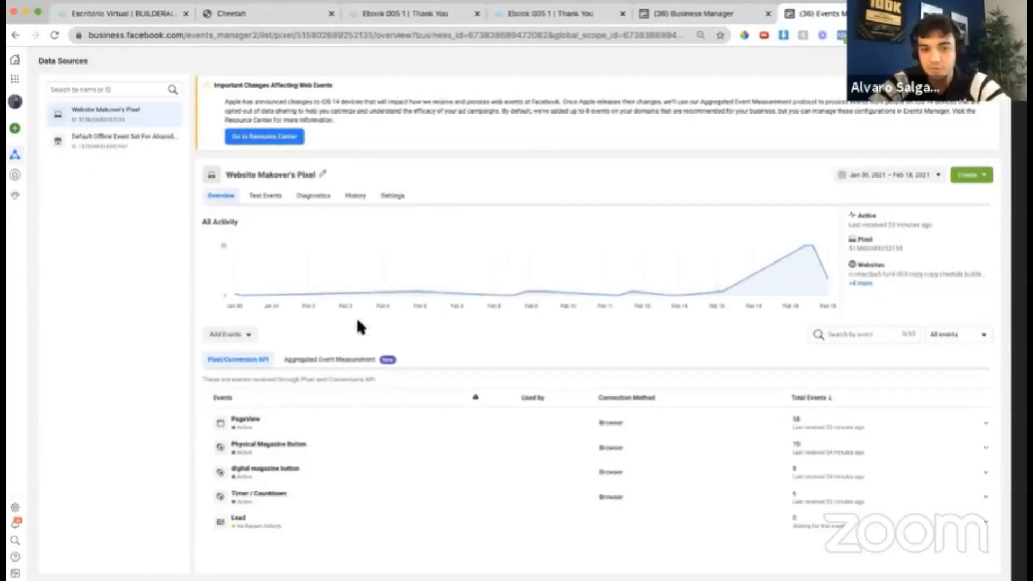
click(399, 199)
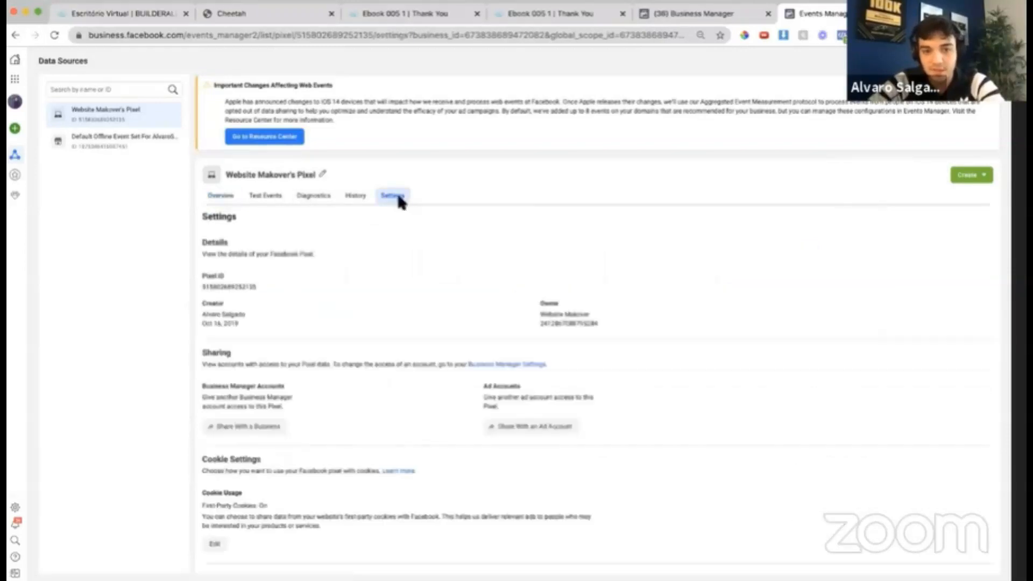
double_click(230, 286)
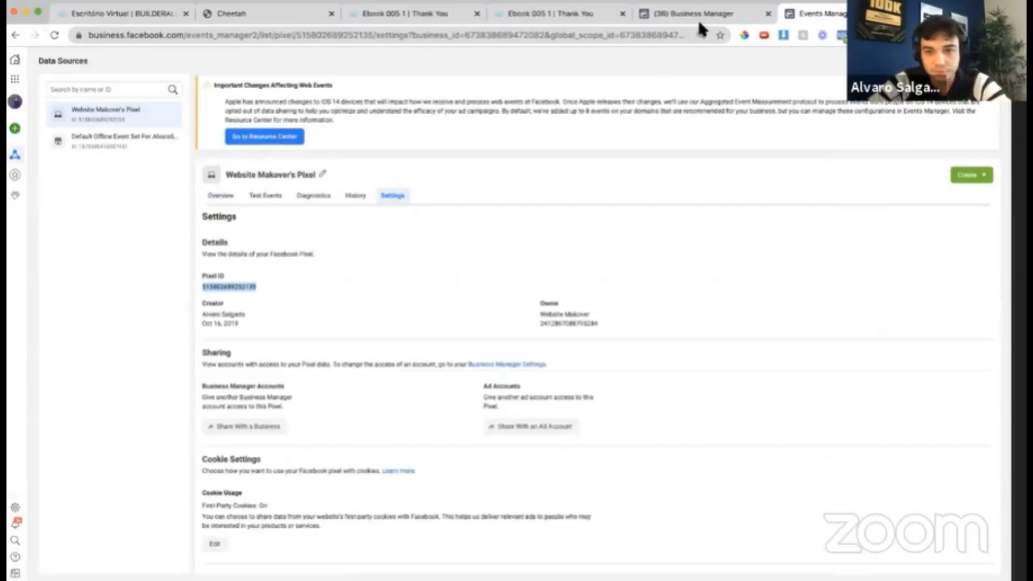
- Open Events Manager for the Knife Network ad account and select the pixel ID in its pixel's settings
click(664, 13)
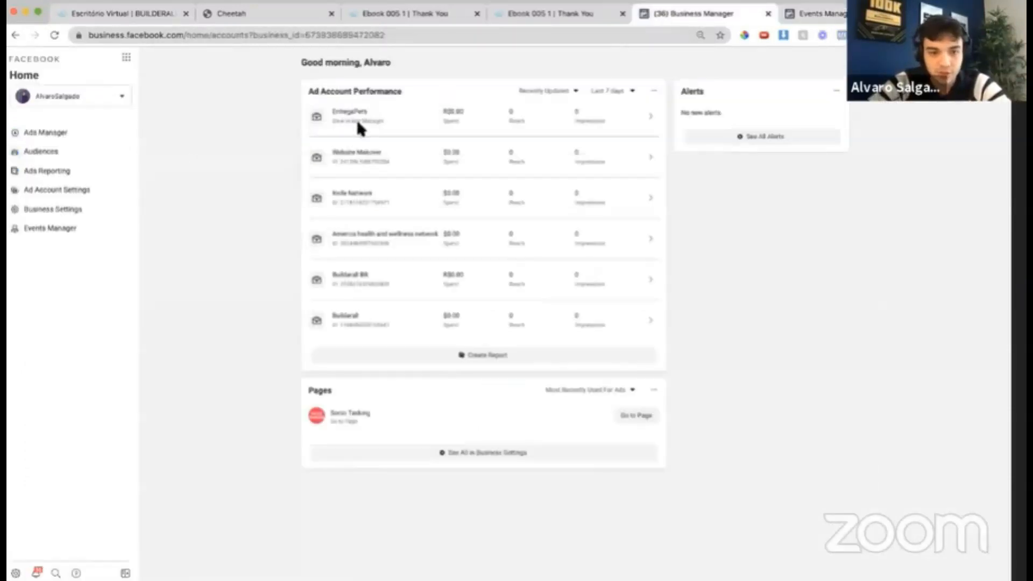
click(353, 194)
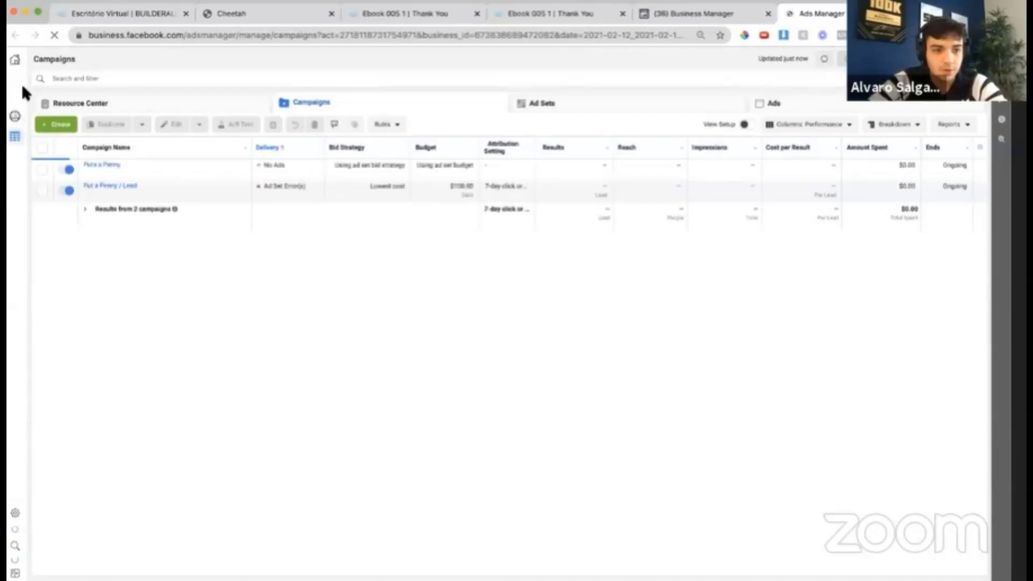
click(15, 79)
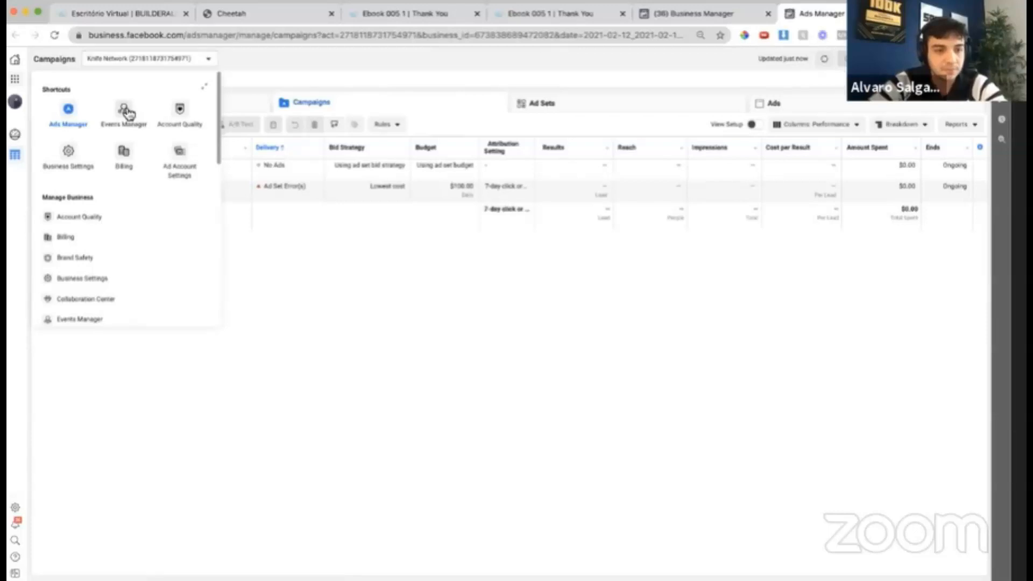
click(16, 81)
click(15, 81)
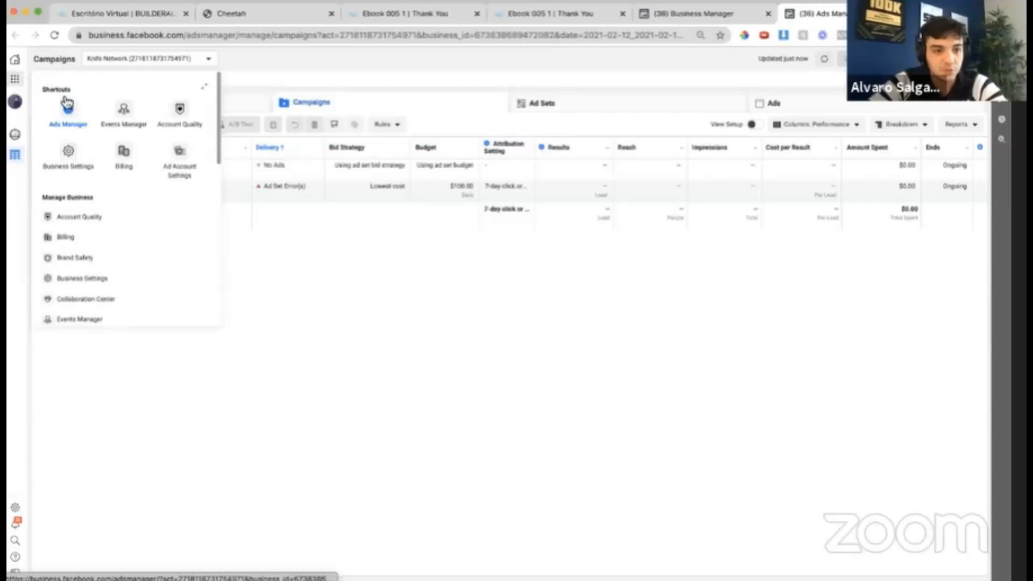
click(124, 114)
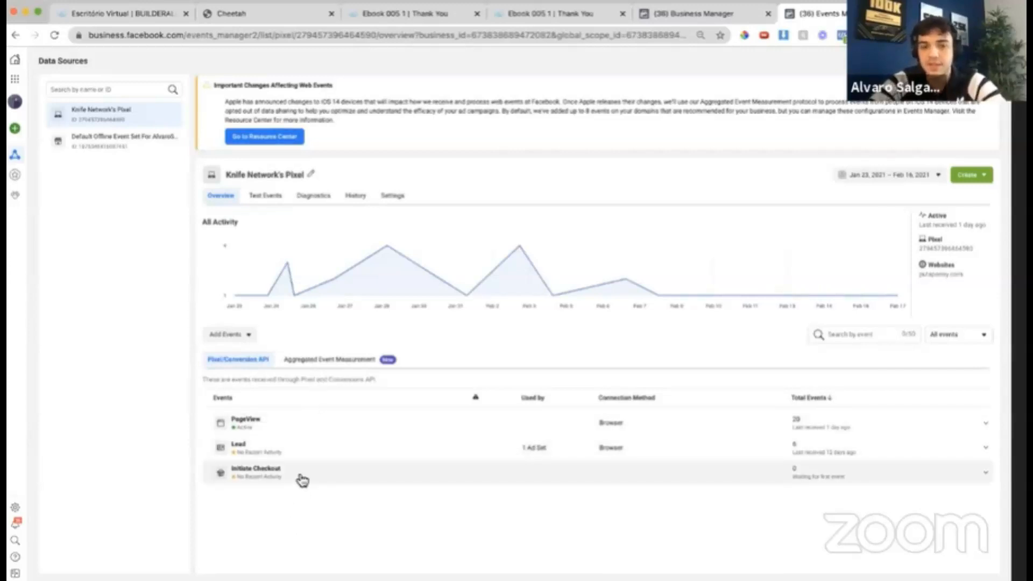
click(394, 197)
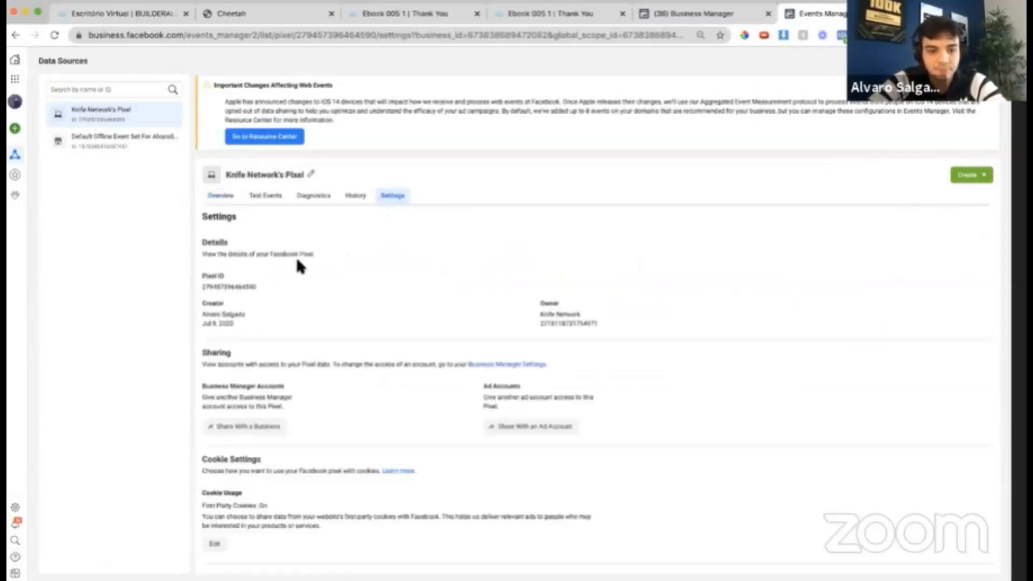
click(209, 289)
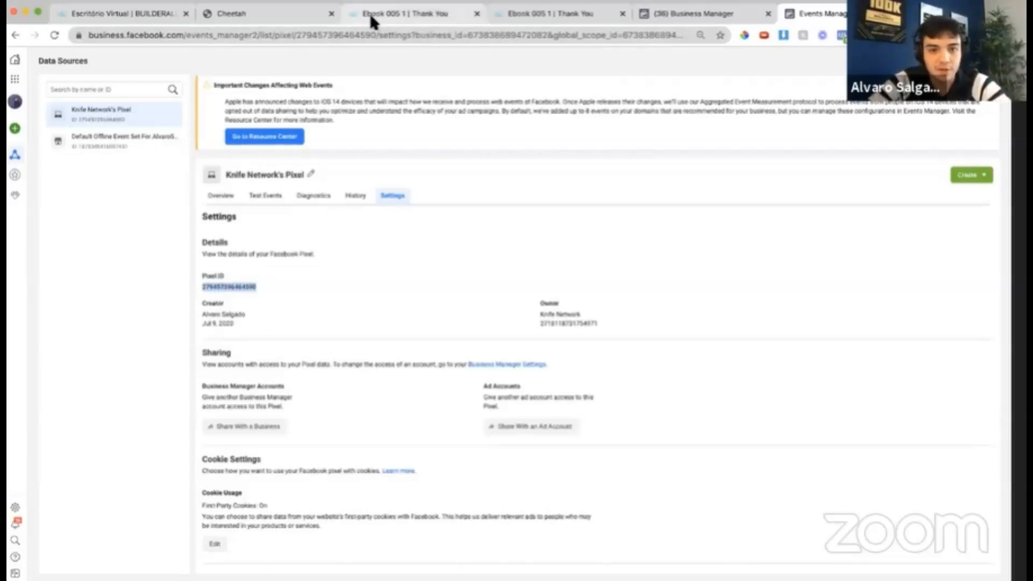
- Close both Ebook 005 1 thank-you pages and return to the Cheetah website list
click(396, 14)
click(477, 14)
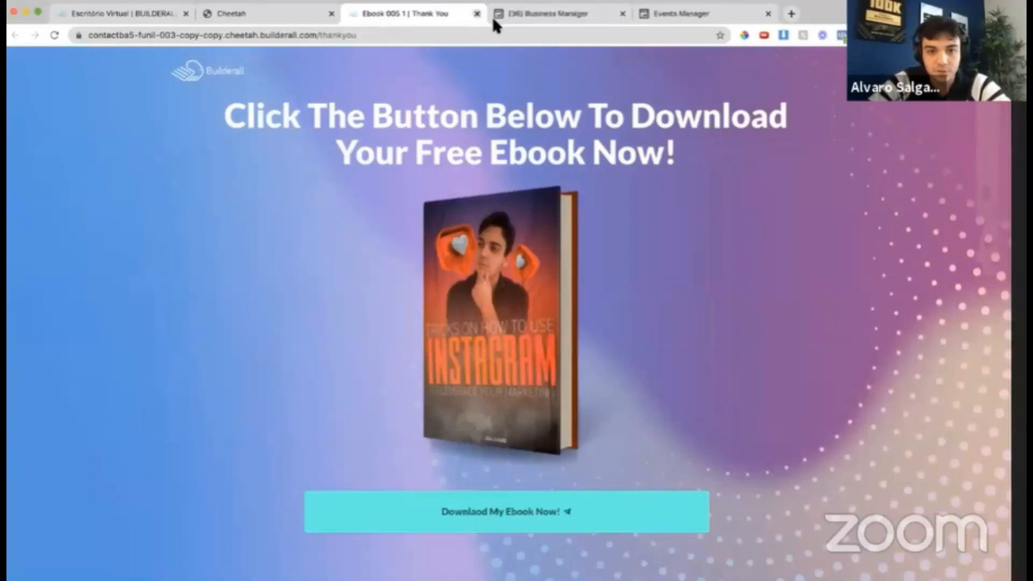
click(476, 14)
click(289, 13)
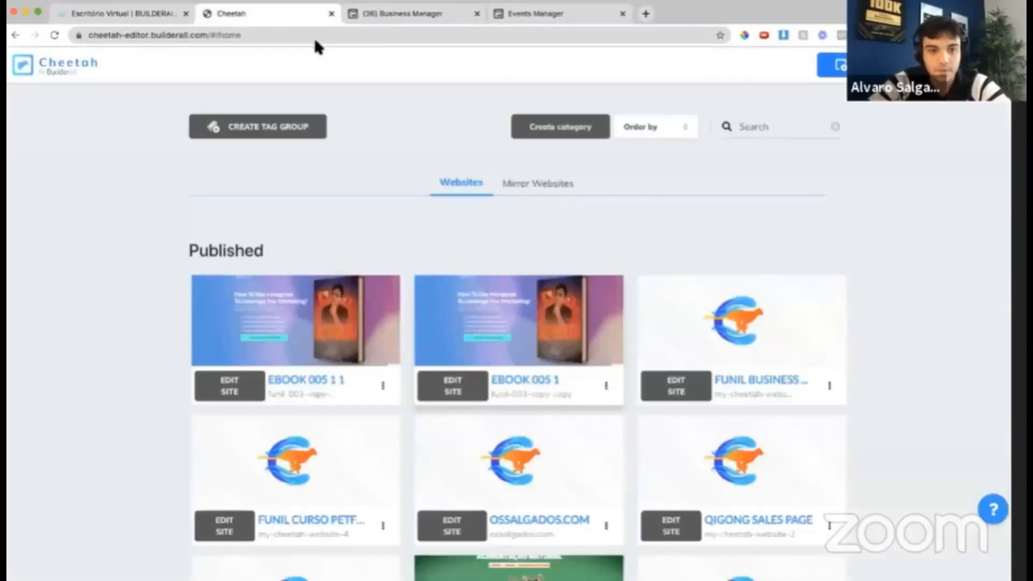
- Open the Ebook 005 1 1 site for editing and go to its script settings
mouse_move(263, 323)
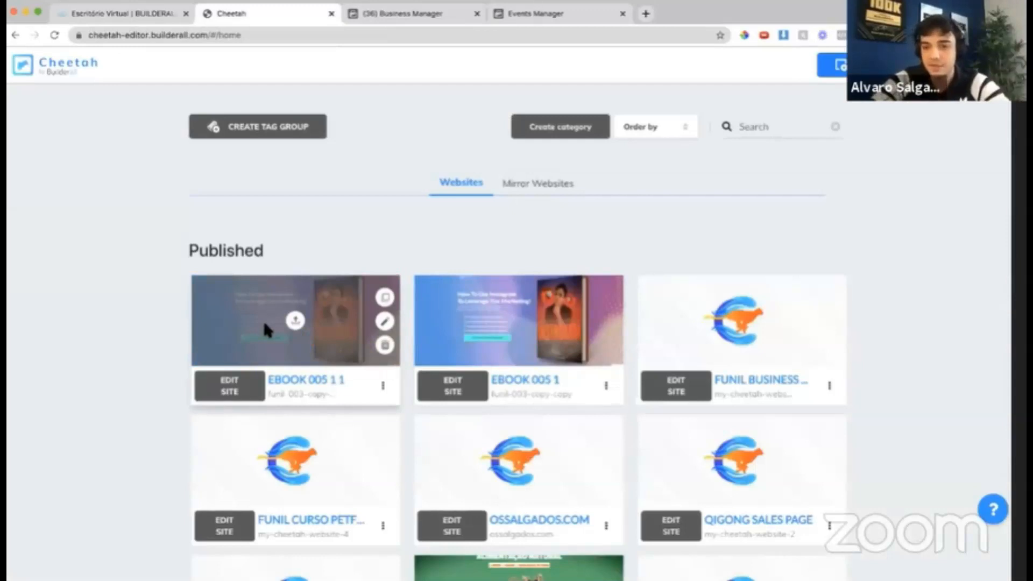
click(245, 388)
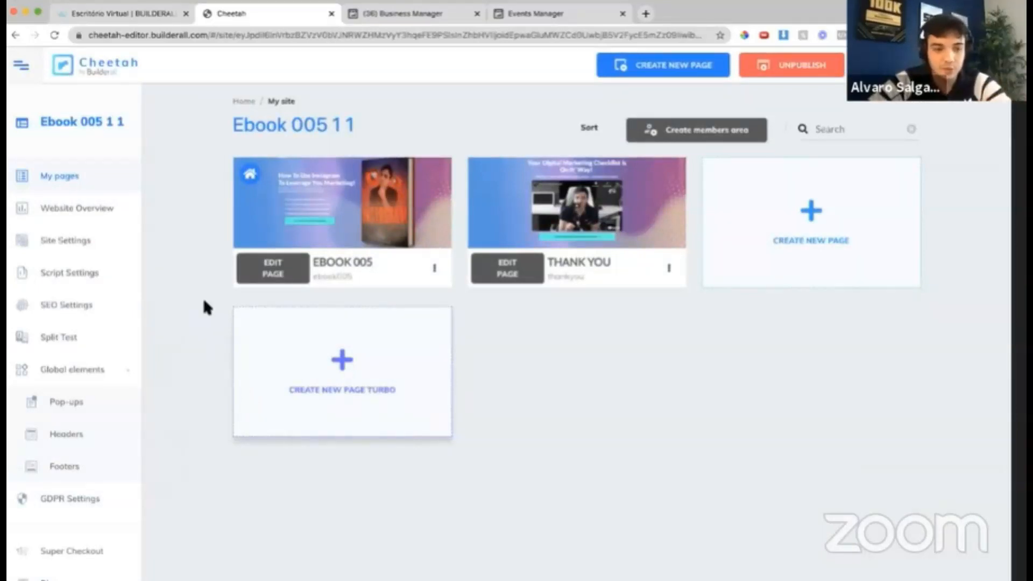
click(84, 273)
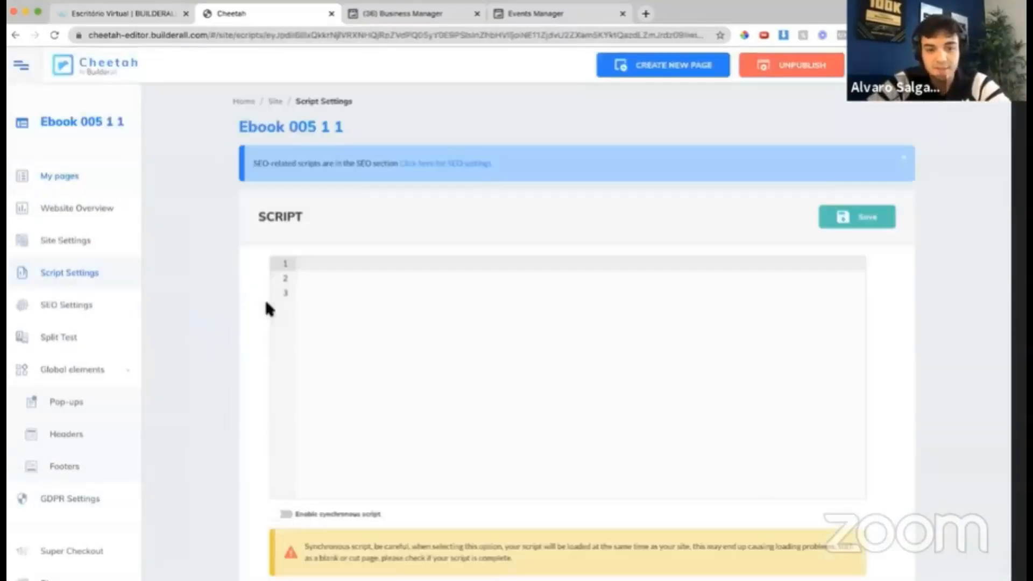
- Paste the copied pixel ID as the site's Facebook pixel and save the script settings
scroll(269, 310, down, 6)
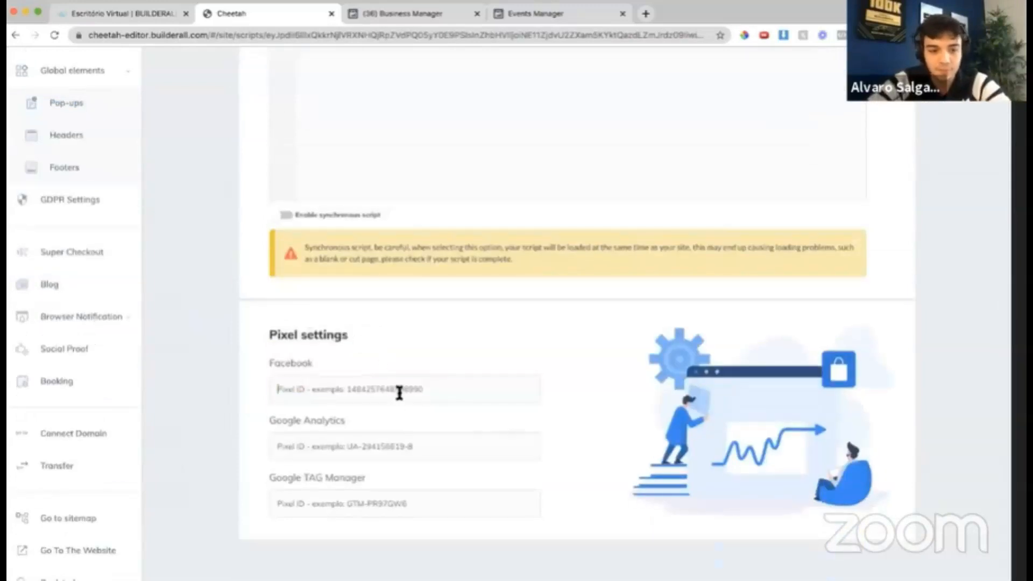
click(399, 392)
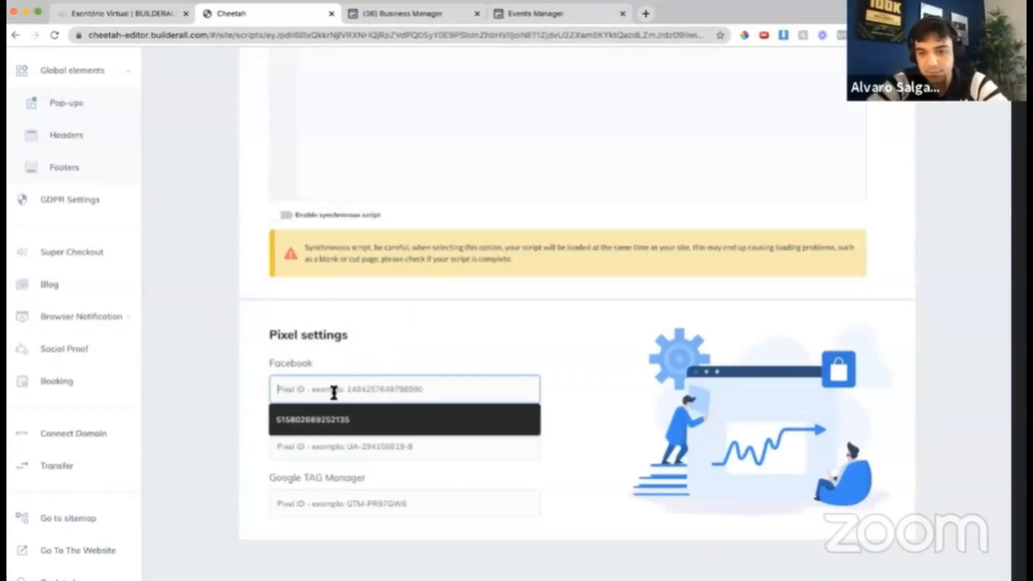
key(super+v)
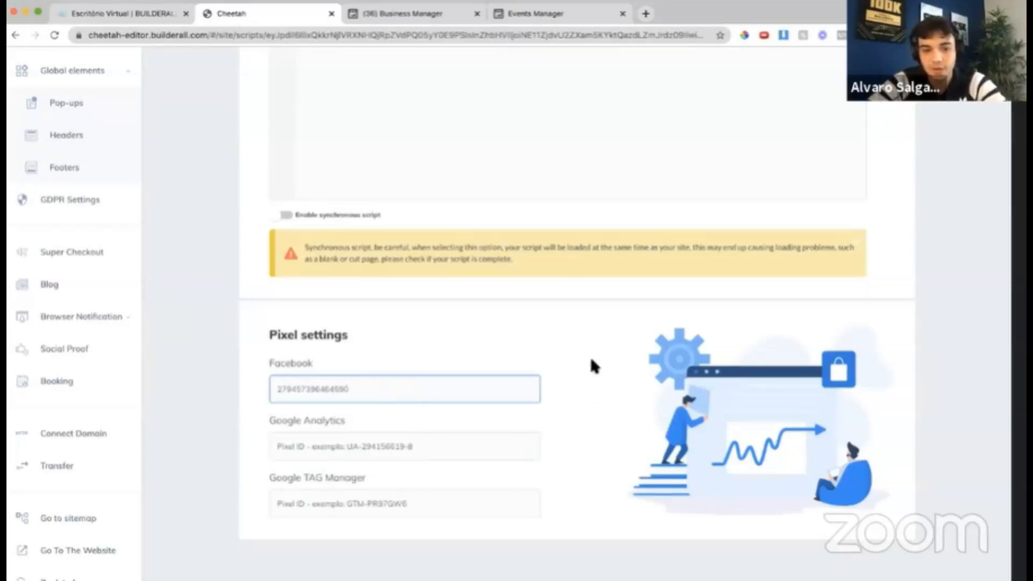
scroll(589, 354, up, 5)
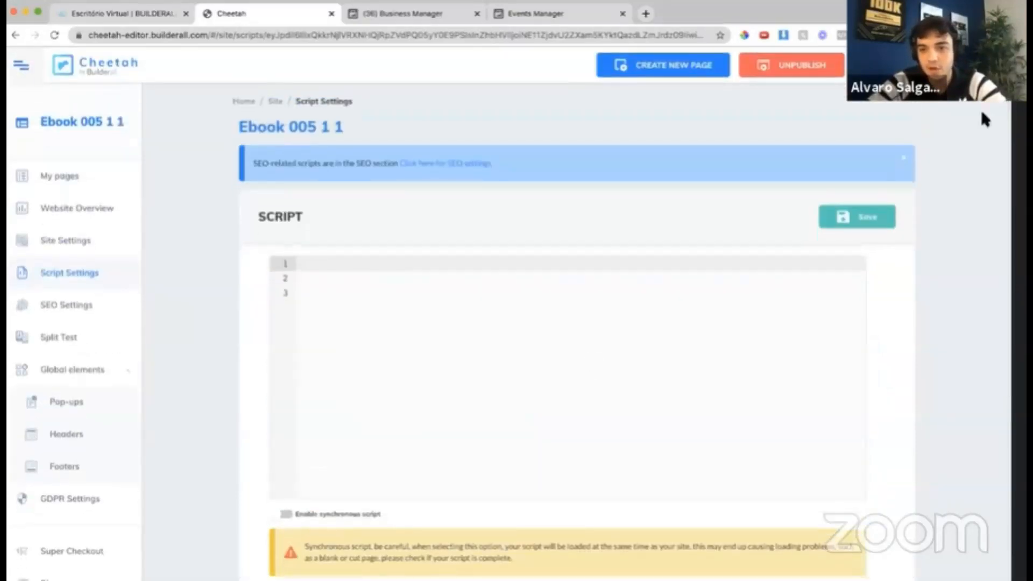
click(869, 220)
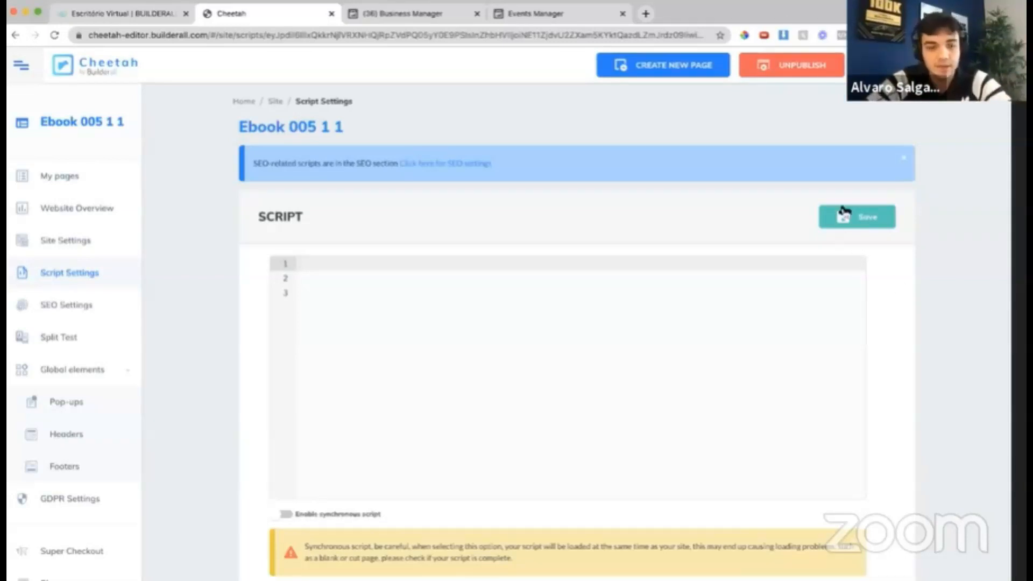
click(881, 218)
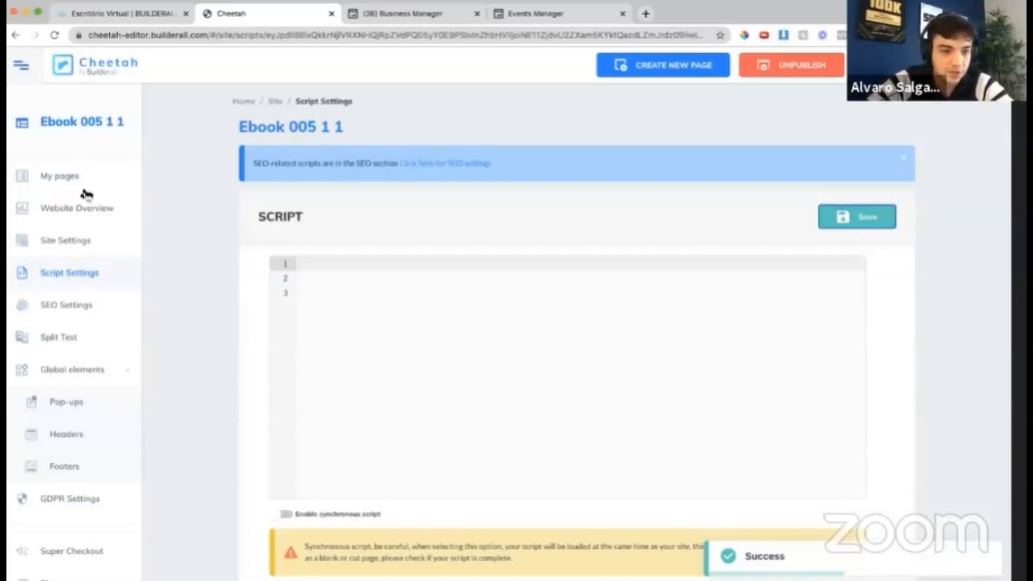
- Open the EBOOK 005 page of the site in the page editor and bring its two magazine buttons into view
click(85, 182)
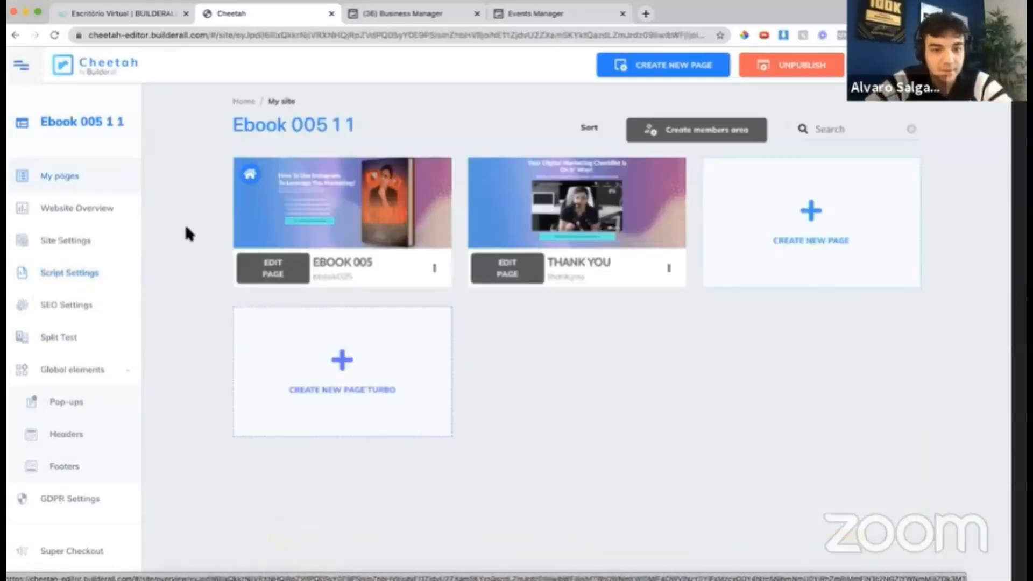
click(277, 272)
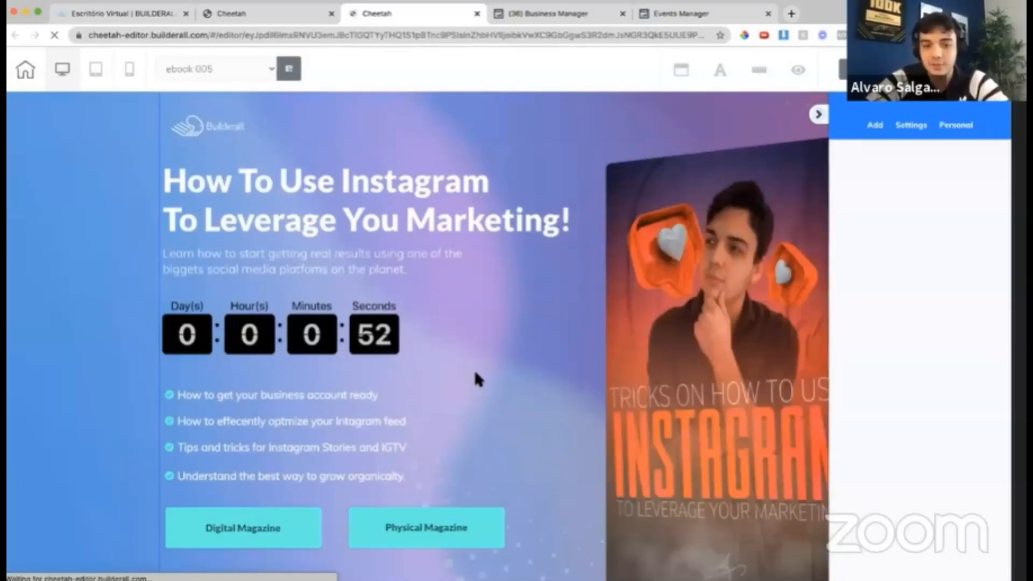
scroll(451, 425, down, 2)
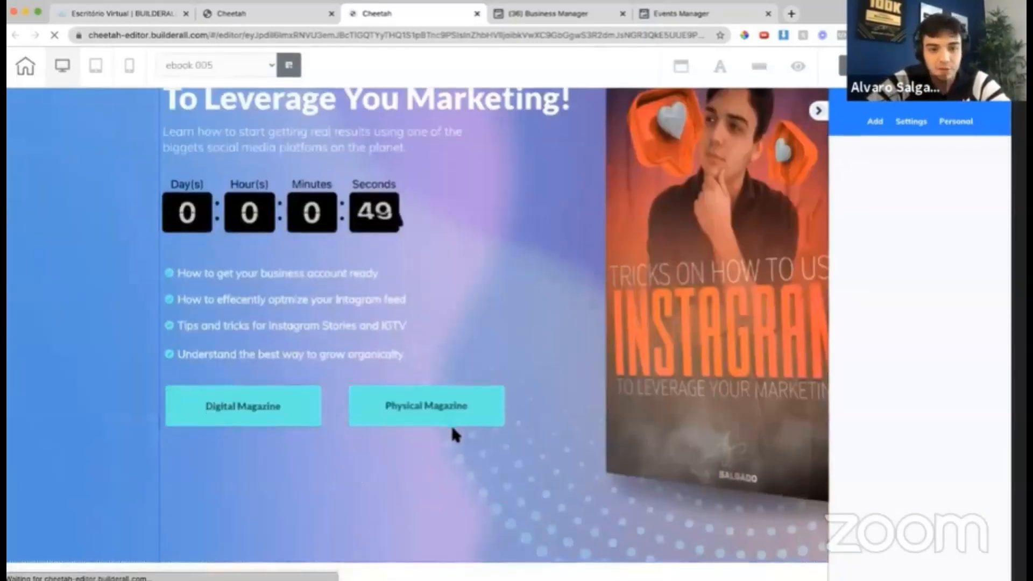
scroll(452, 425, up, 2)
scroll(451, 397, down, 2)
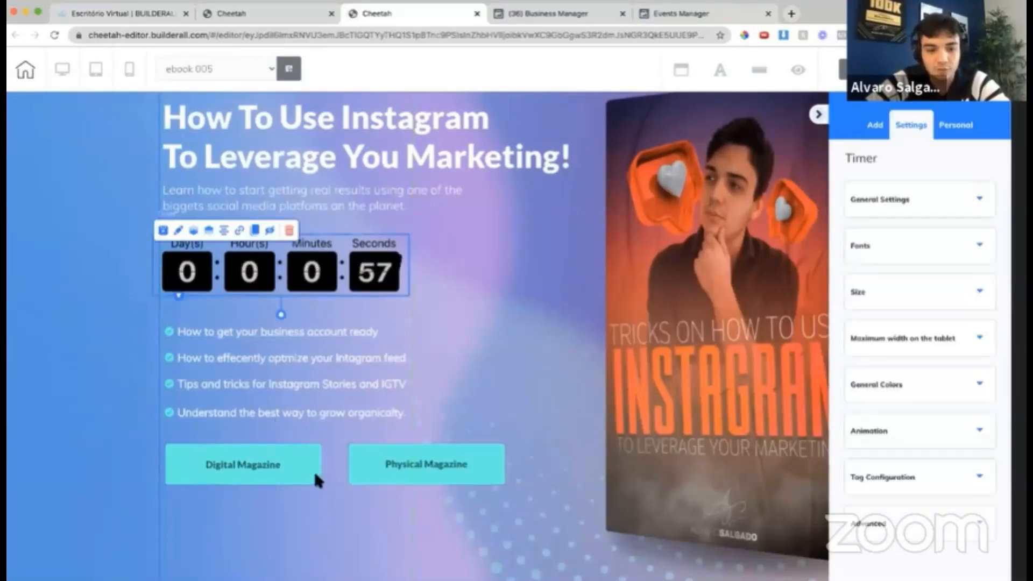
- Make the Digital Magazine button's link to the Thank You page execute a Facebook pixel event named "digital button" before the action
click(299, 474)
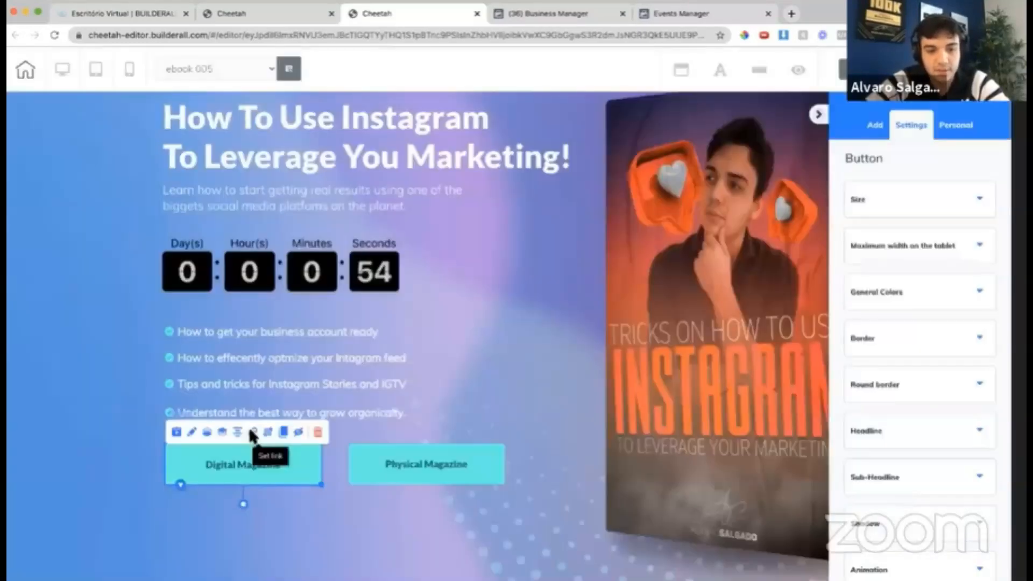
click(253, 434)
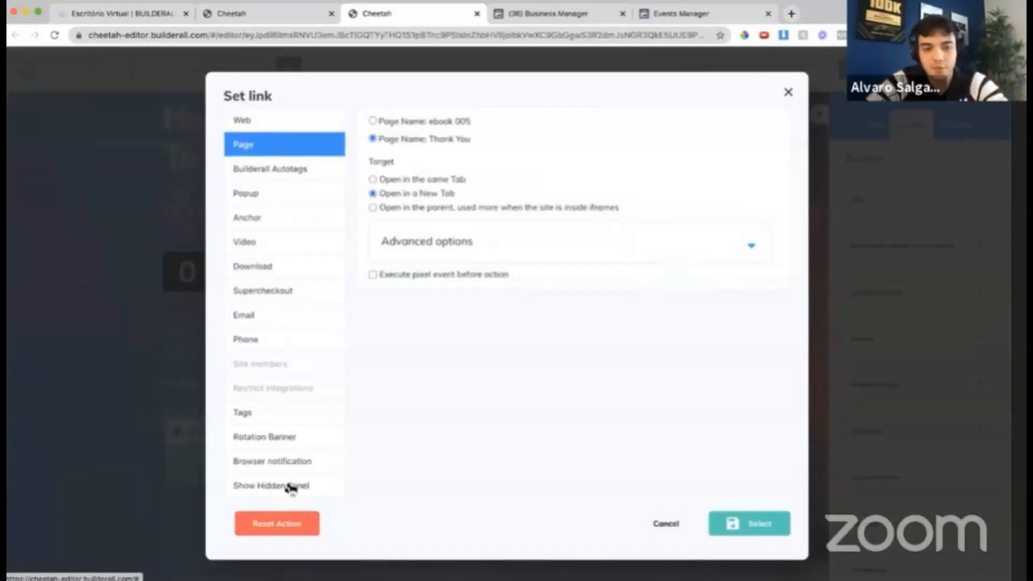
click(277, 175)
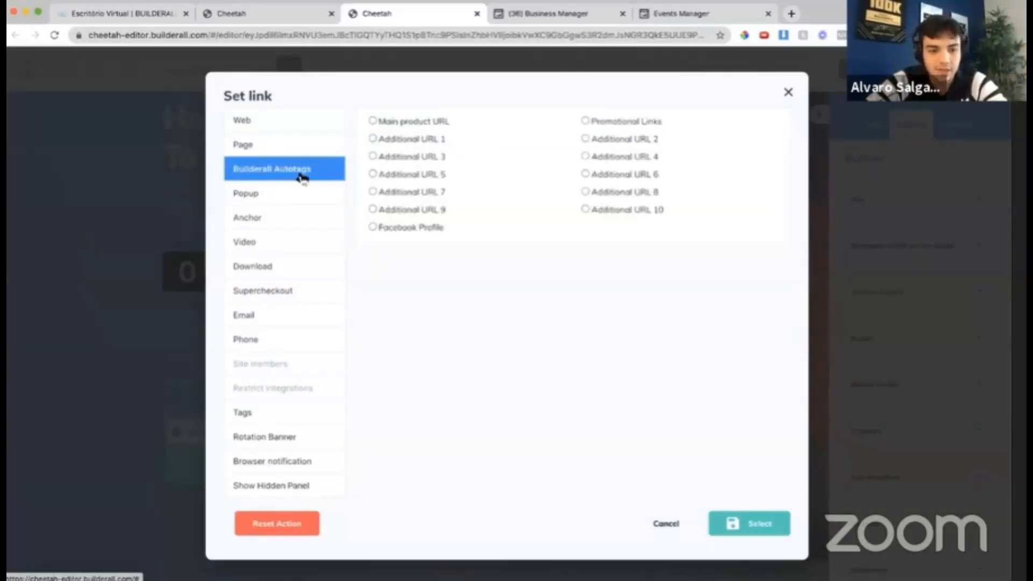
click(268, 420)
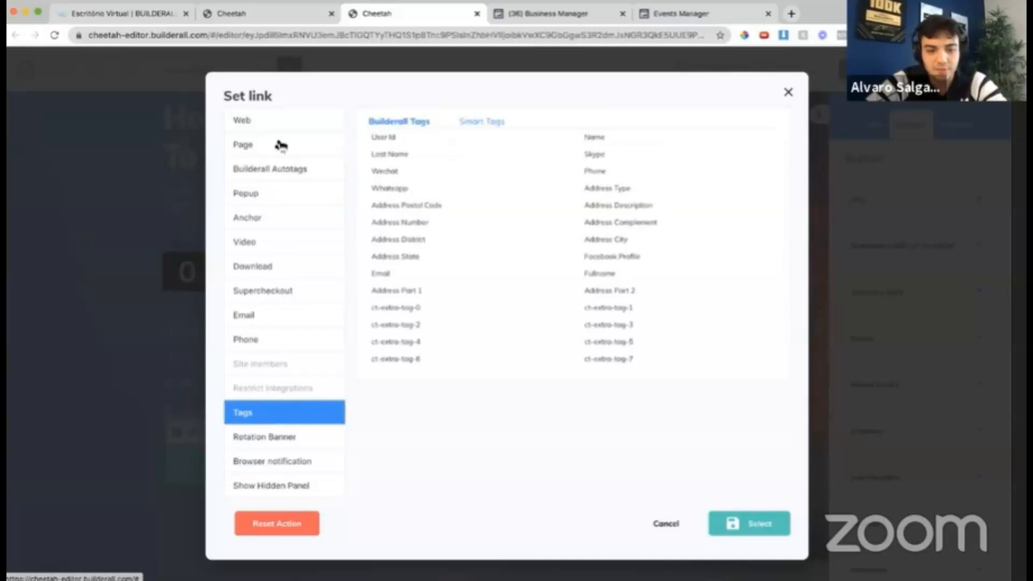
click(279, 124)
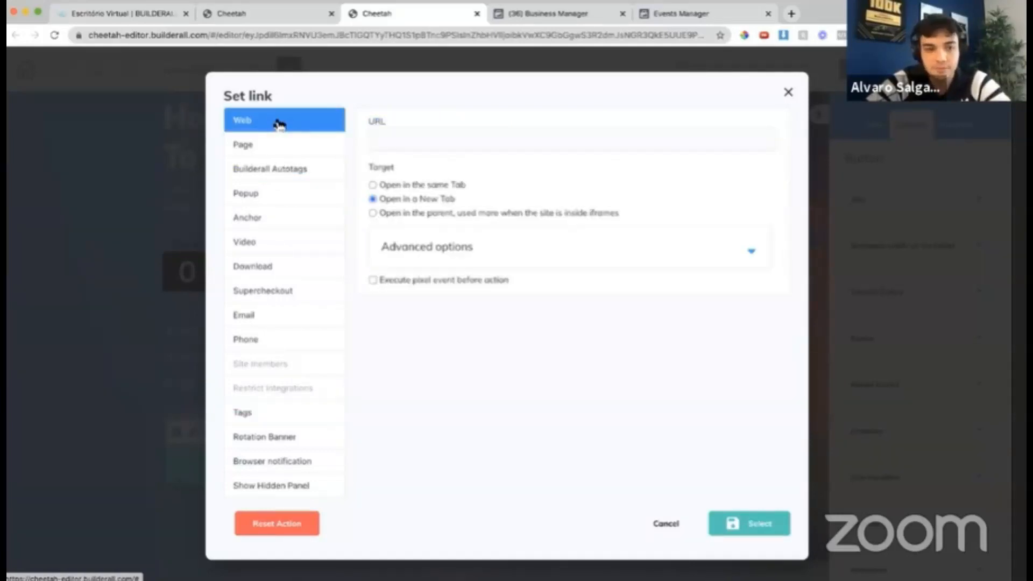
click(279, 146)
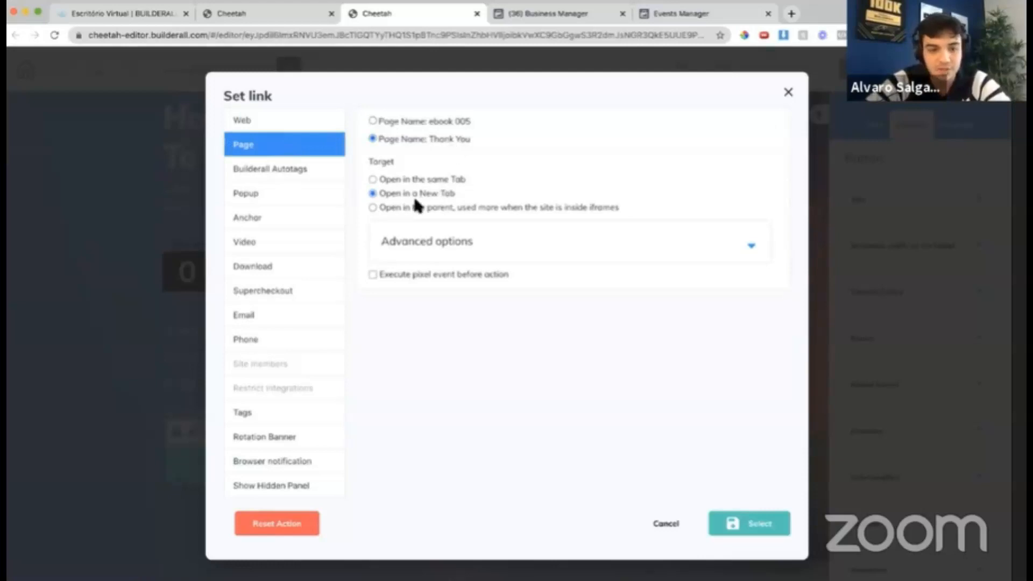
click(372, 274)
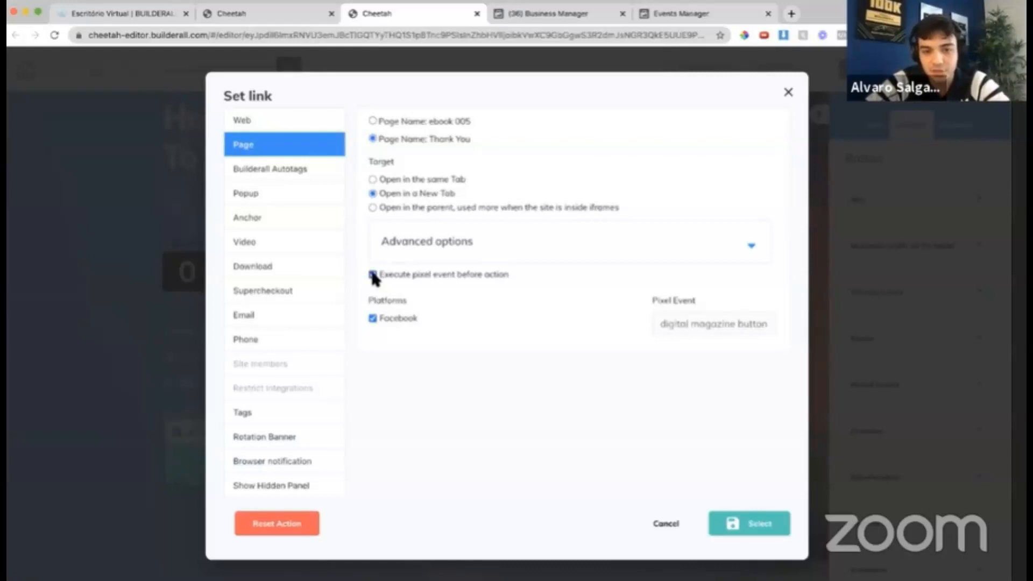
click(727, 340)
key(BackSpace)
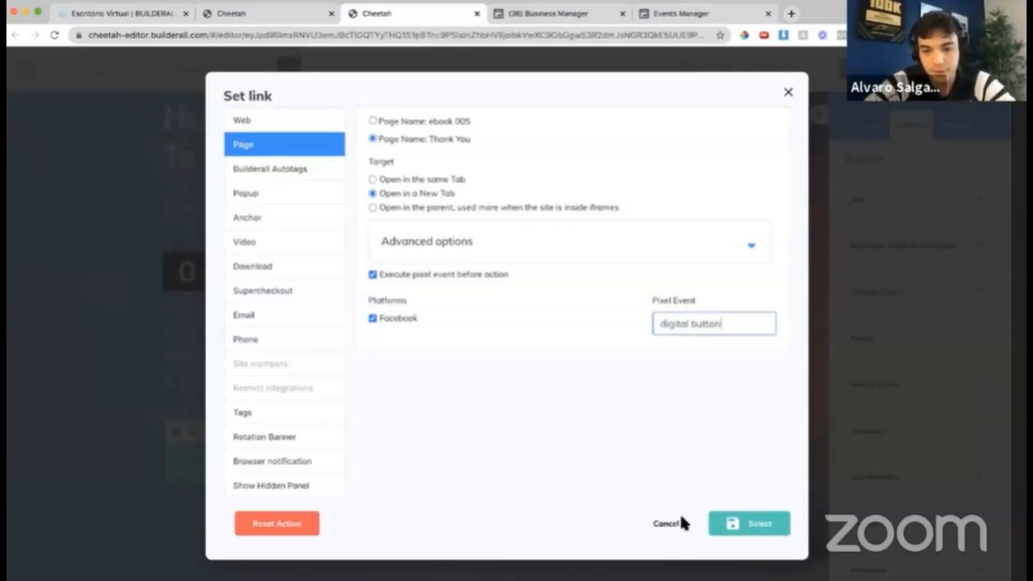
triple_click(722, 323)
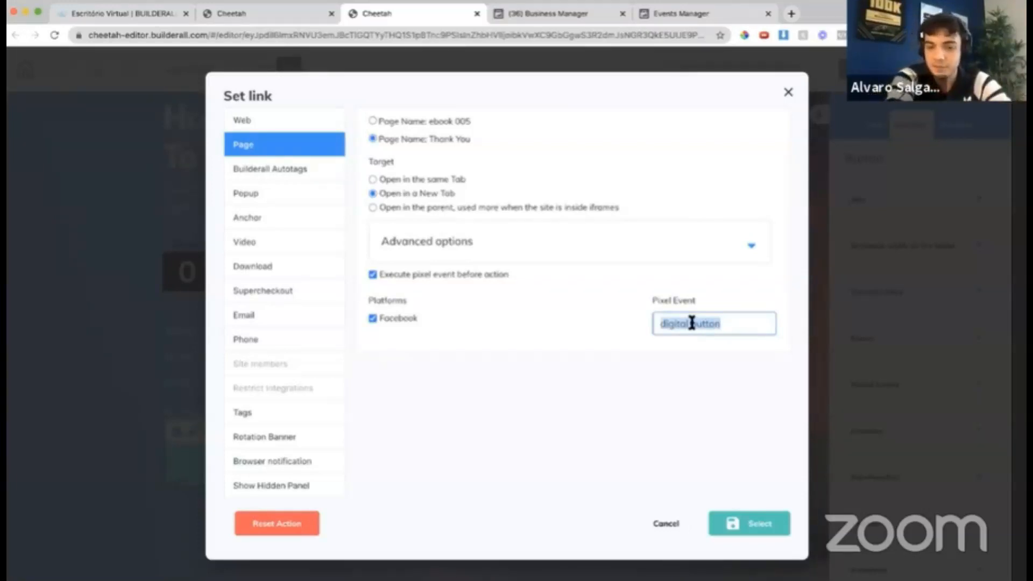
click(744, 533)
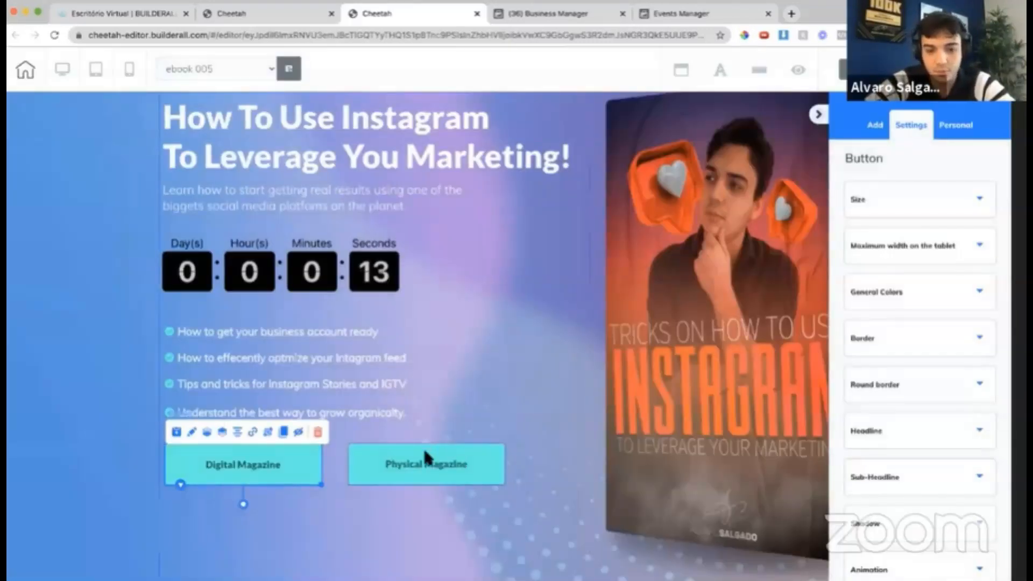
- Make the Physical Magazine button's popup link execute a Facebook pixel event named "popup button" before the action
click(422, 447)
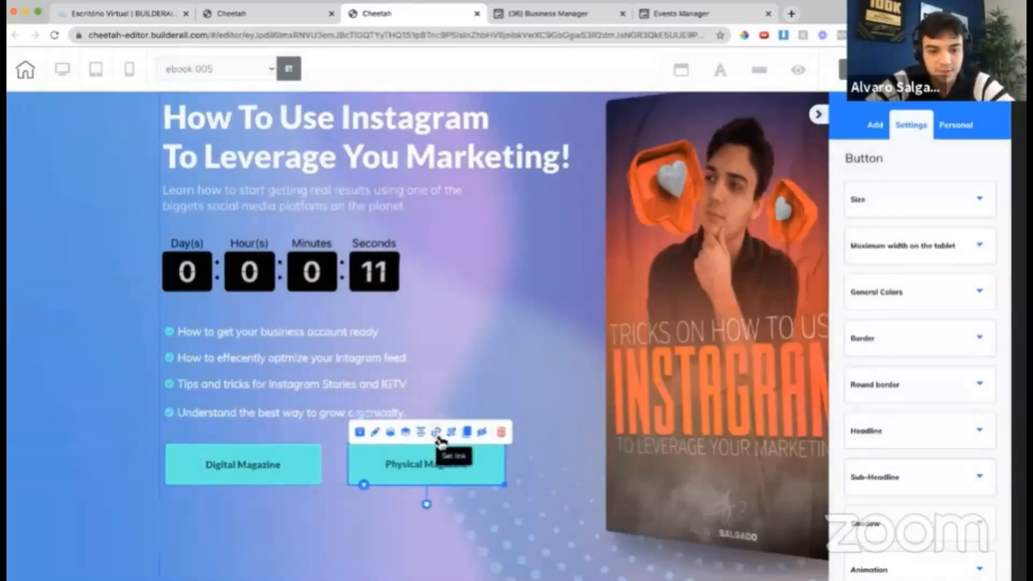
click(437, 435)
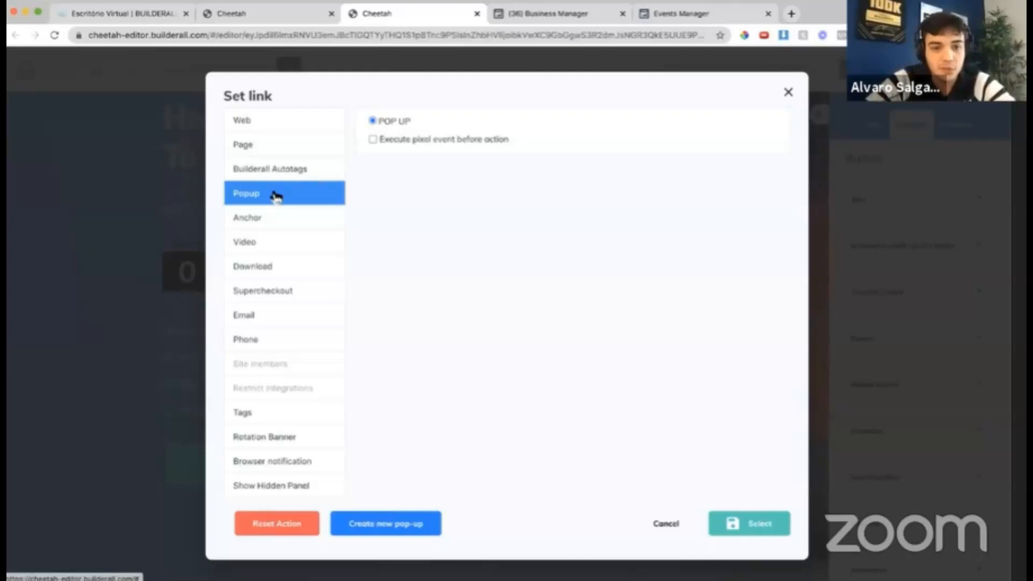
click(299, 220)
click(292, 240)
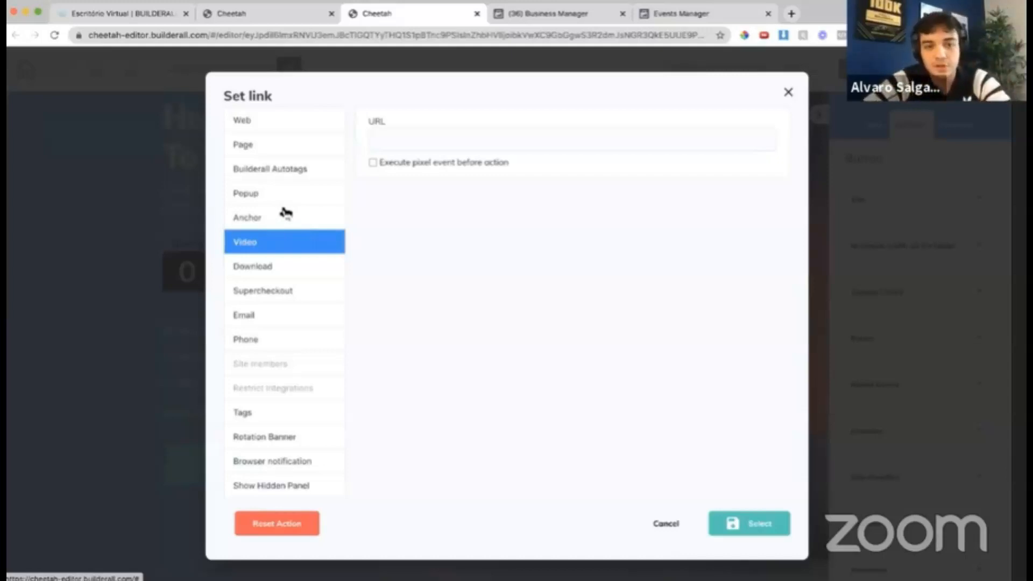
click(290, 200)
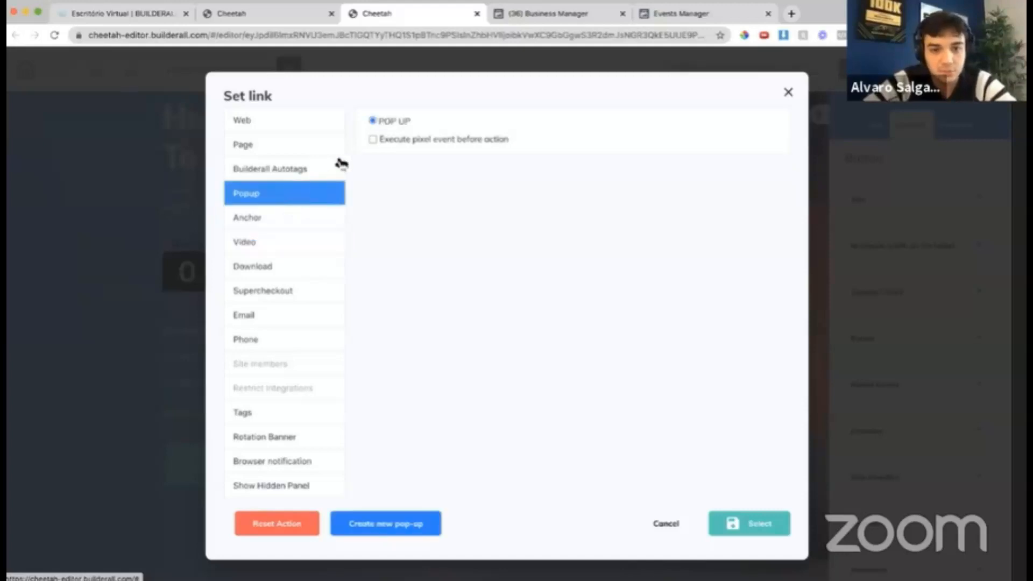
click(368, 136)
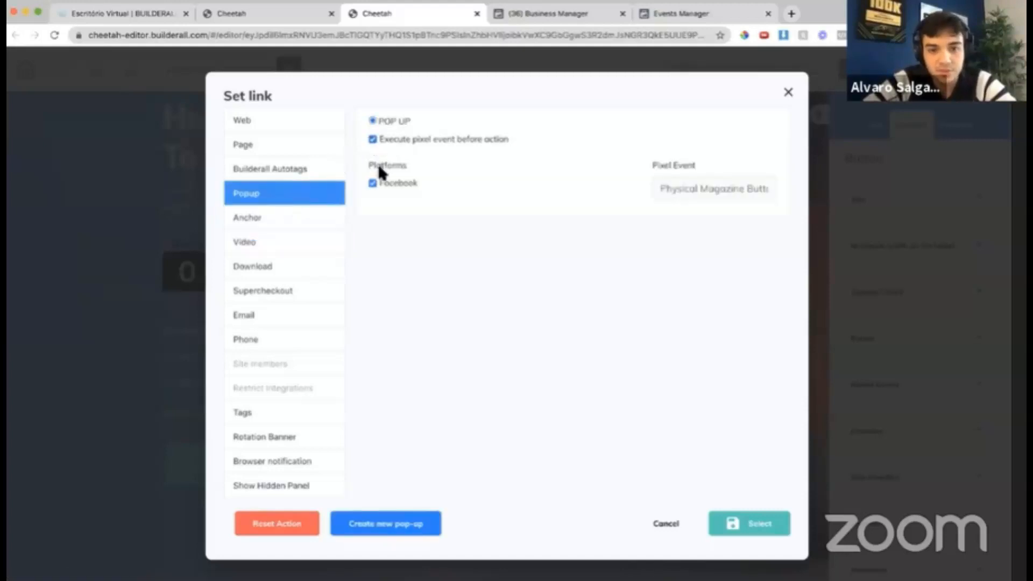
click(706, 196)
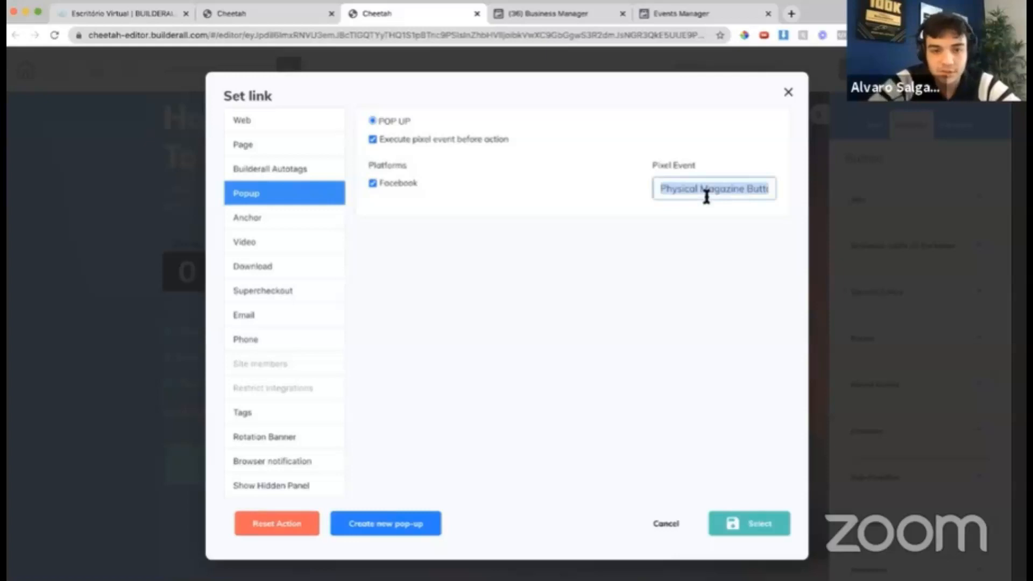
text(popup button)
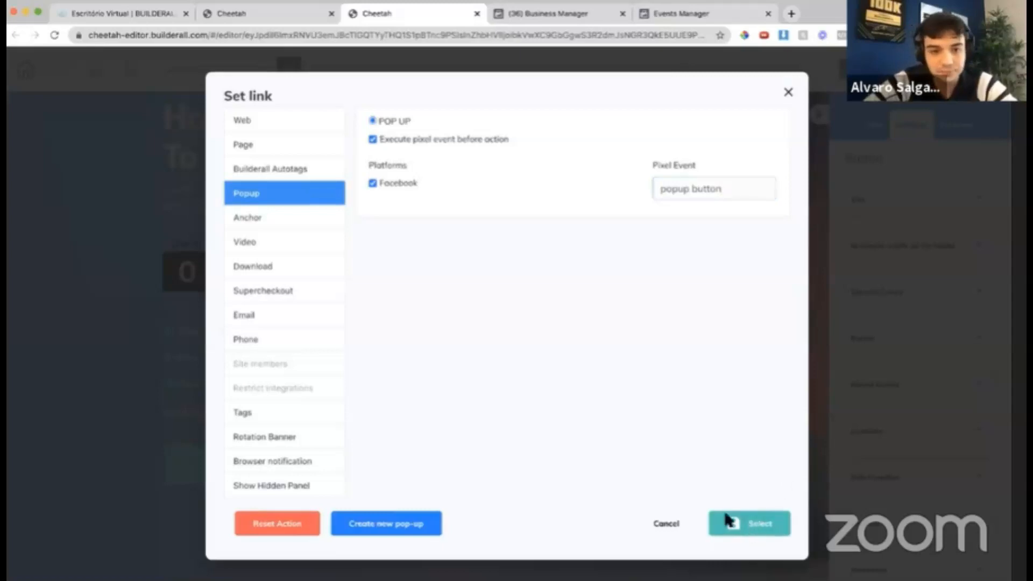
click(730, 522)
- Set the countdown timer's minutes to 1 in its general settings
click(339, 277)
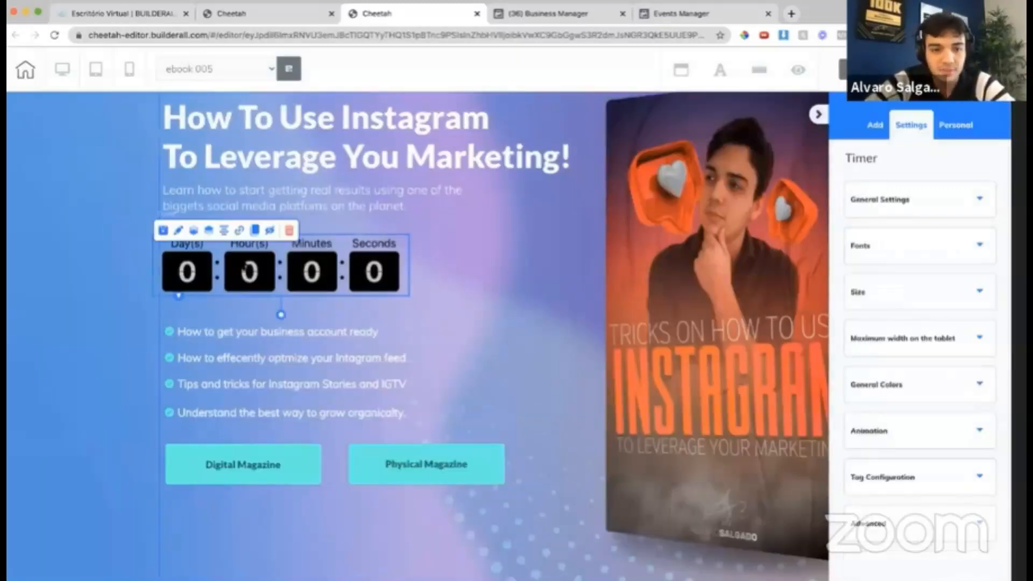
click(238, 230)
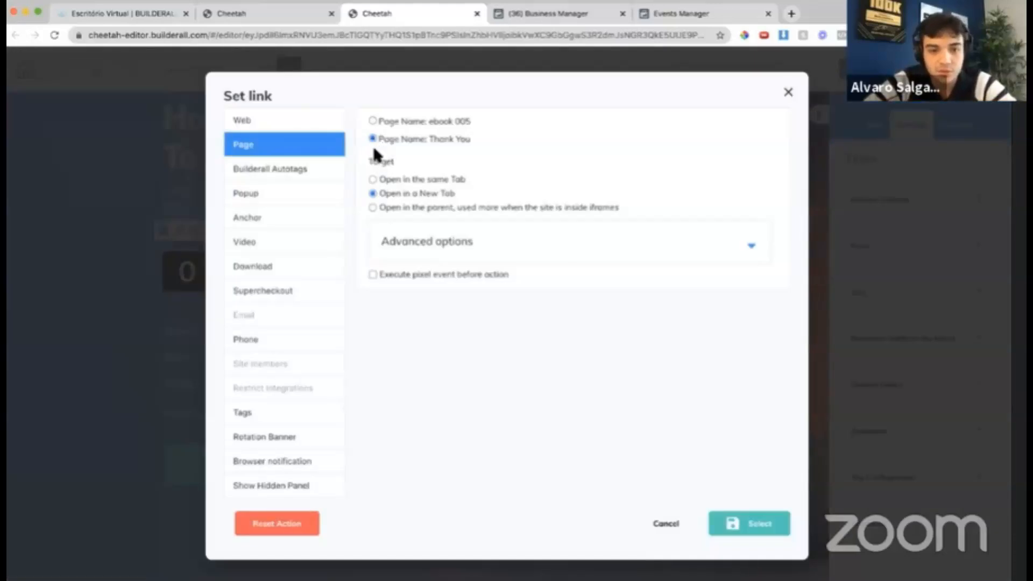
click(789, 92)
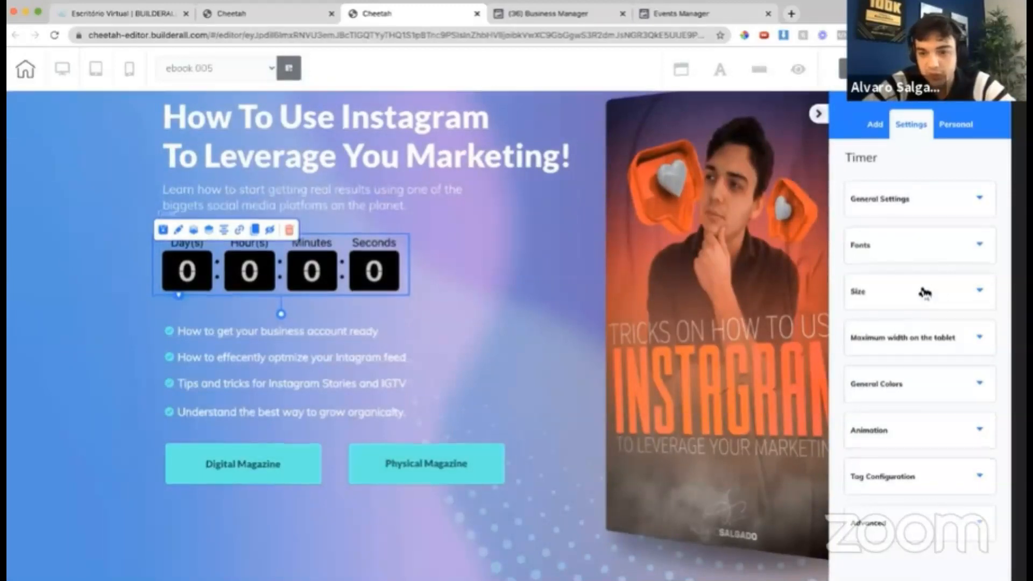
click(958, 200)
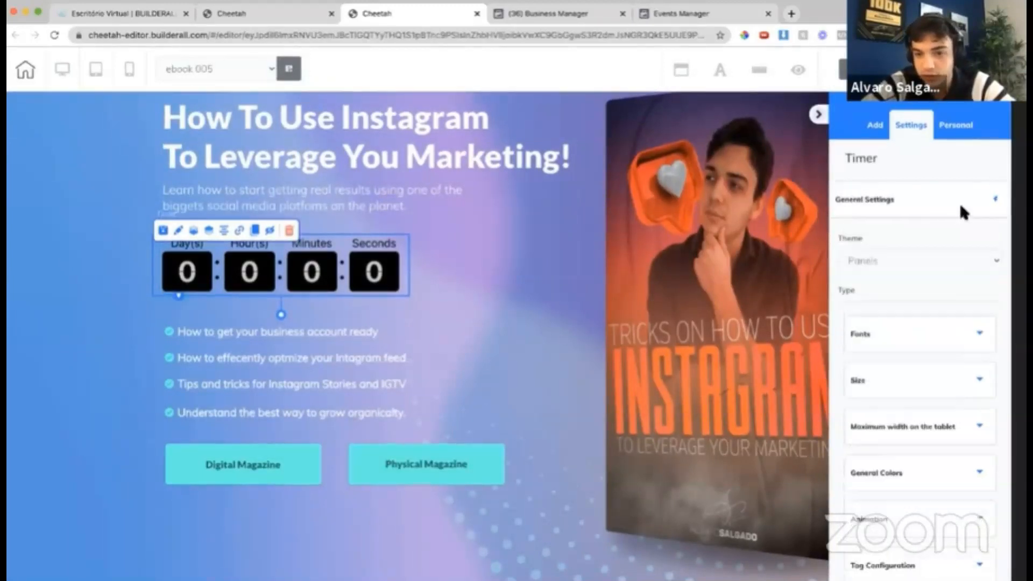
scroll(939, 349, down, 2)
scroll(936, 359, down, 1)
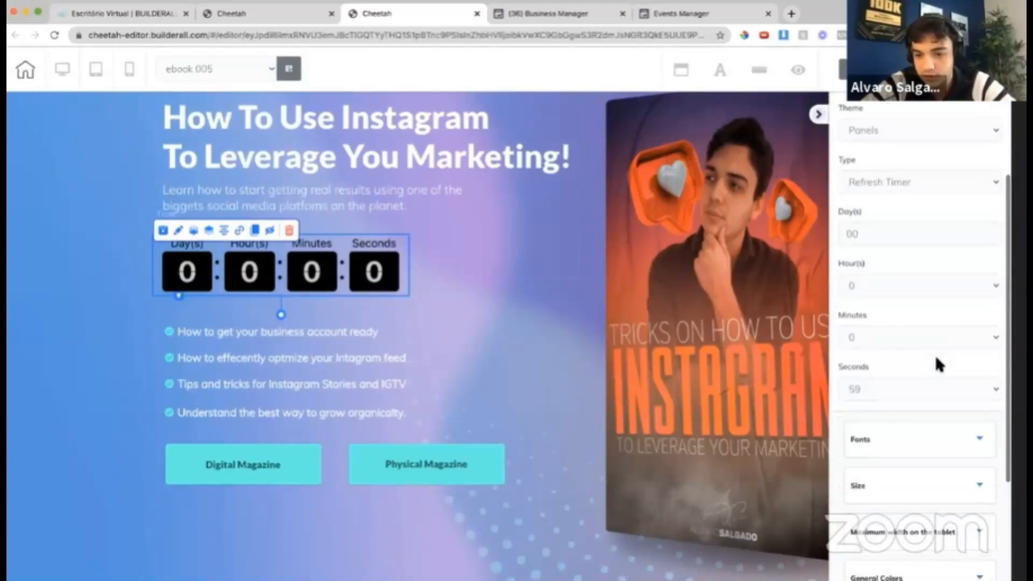
click(970, 337)
click(967, 350)
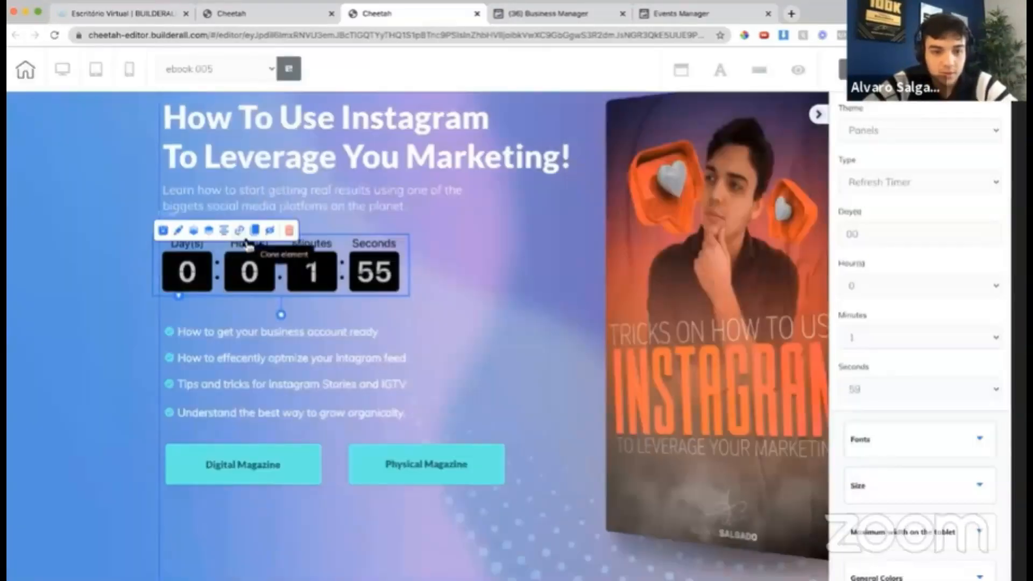
- Make the countdown timer's link to the Thank You page execute the Facebook "Timer / Countdown" pixel event before the action
click(243, 237)
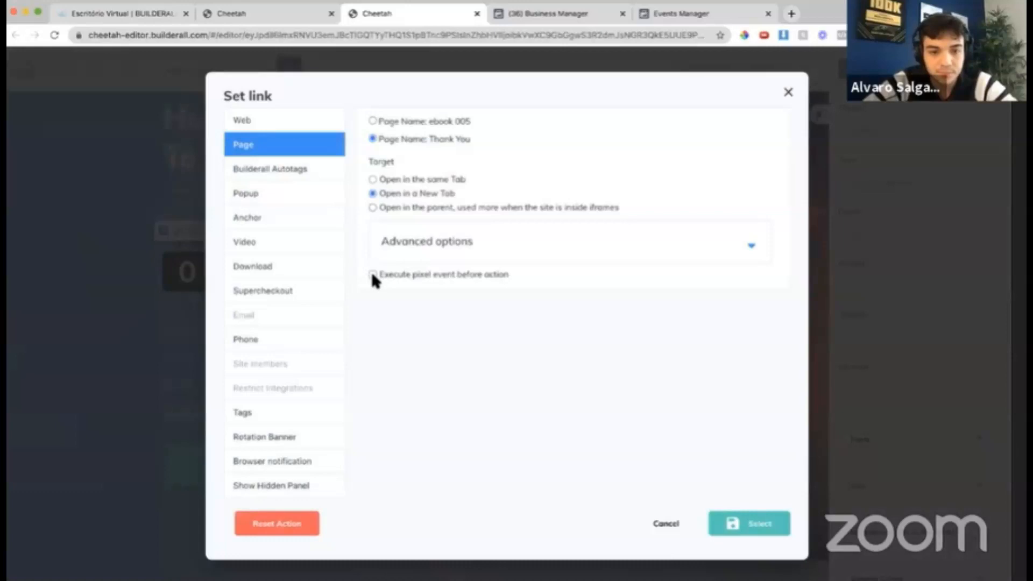
click(372, 275)
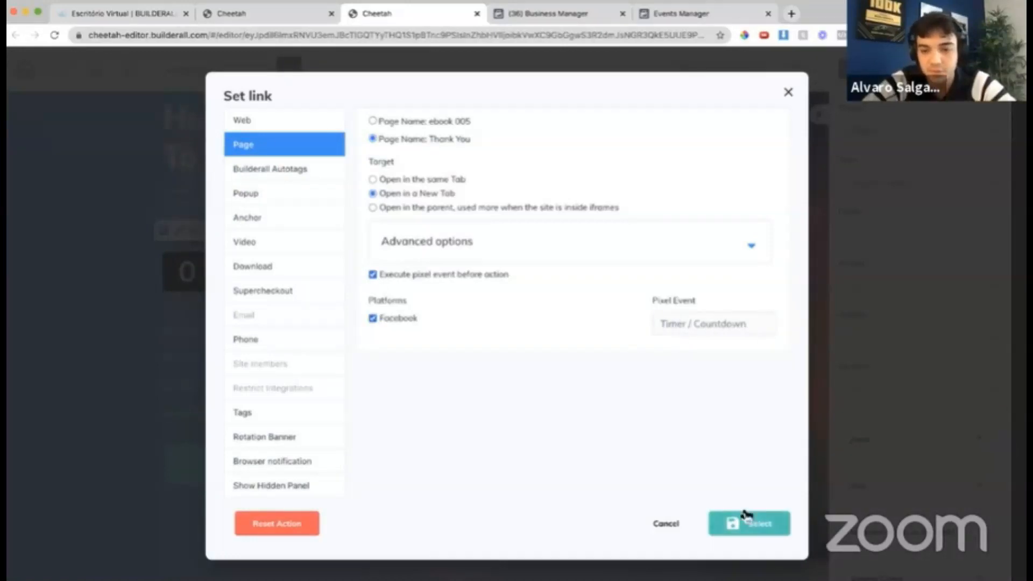
click(751, 534)
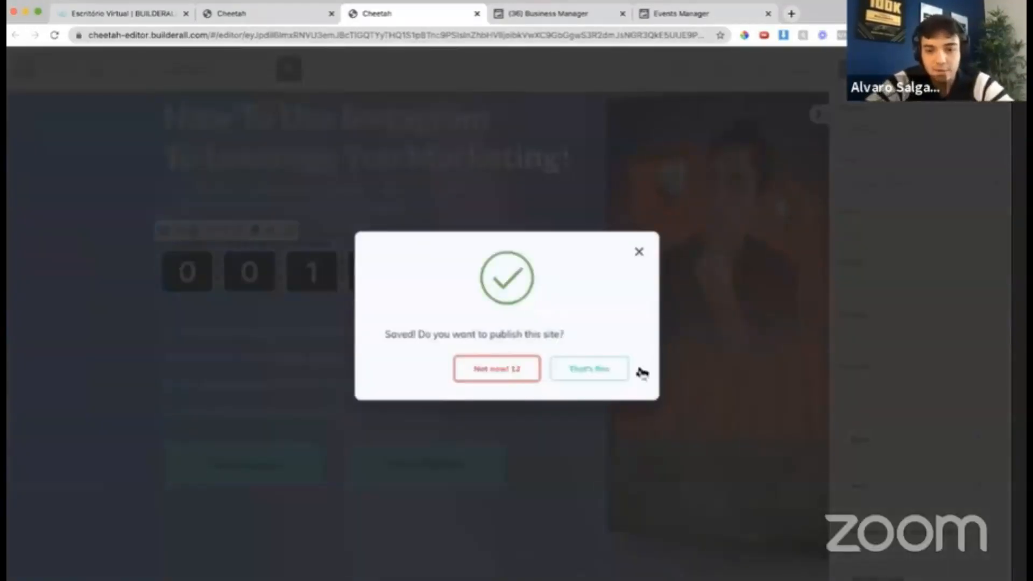
- Publish the saved site with its updated pixel events
click(619, 370)
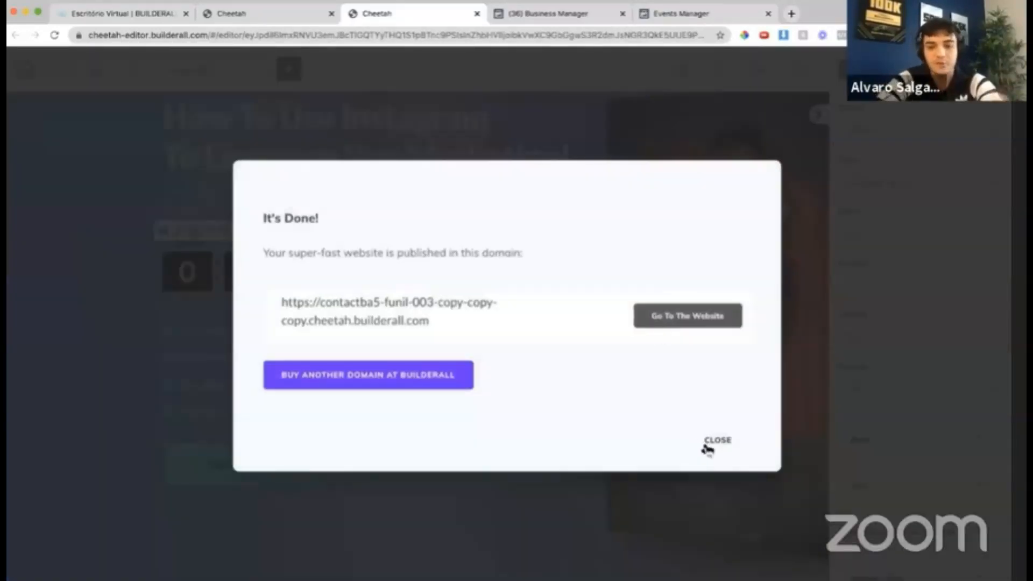
click(704, 445)
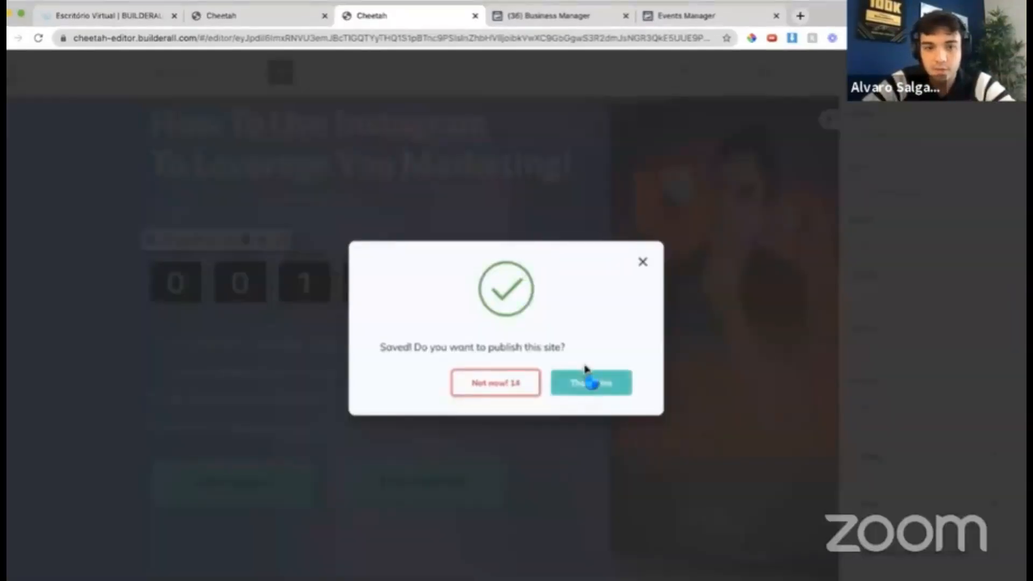
click(590, 381)
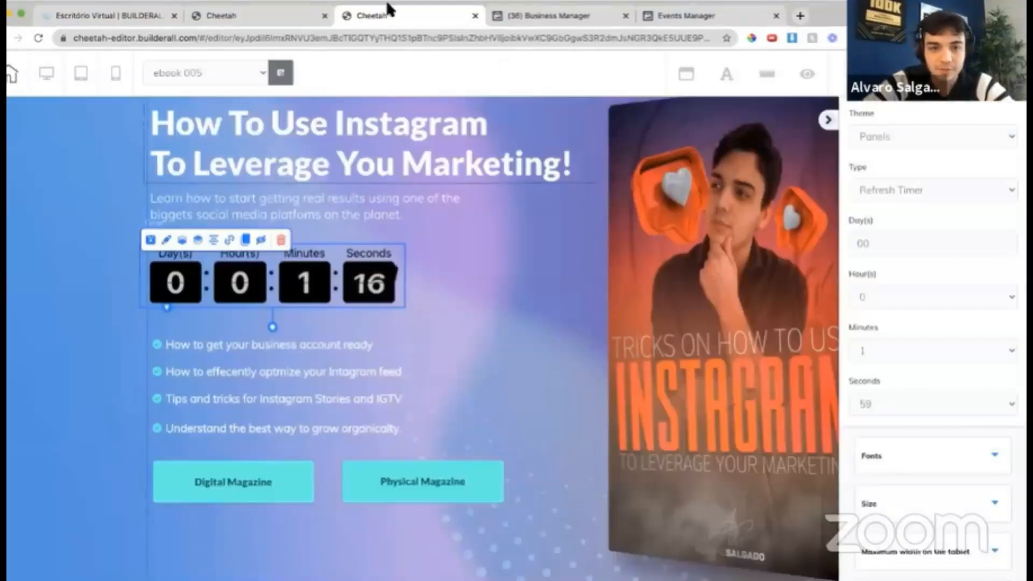
- Close the page editor and return to the Ebook 005 1 1 site's page list
click(285, 11)
click(474, 15)
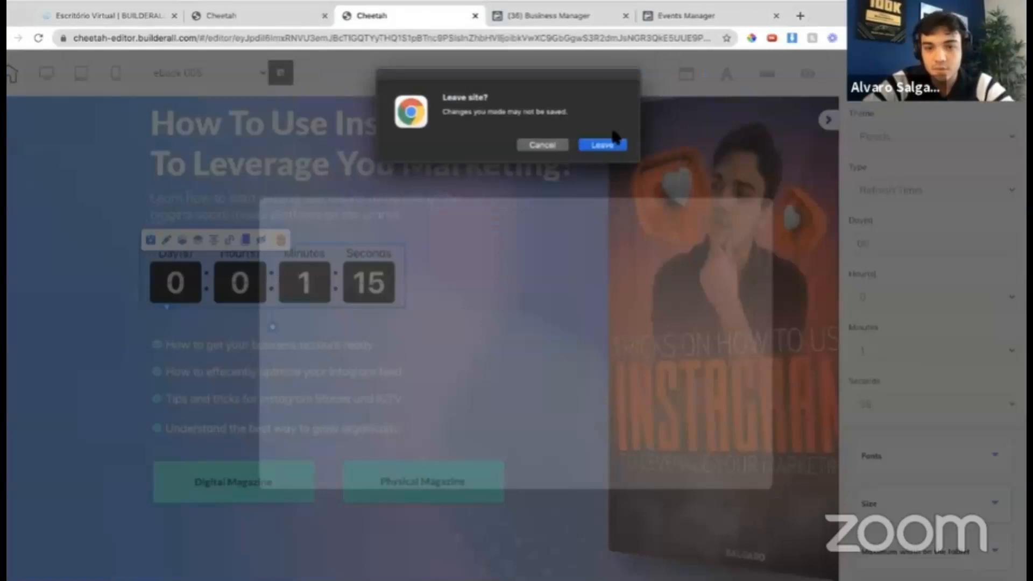
click(604, 144)
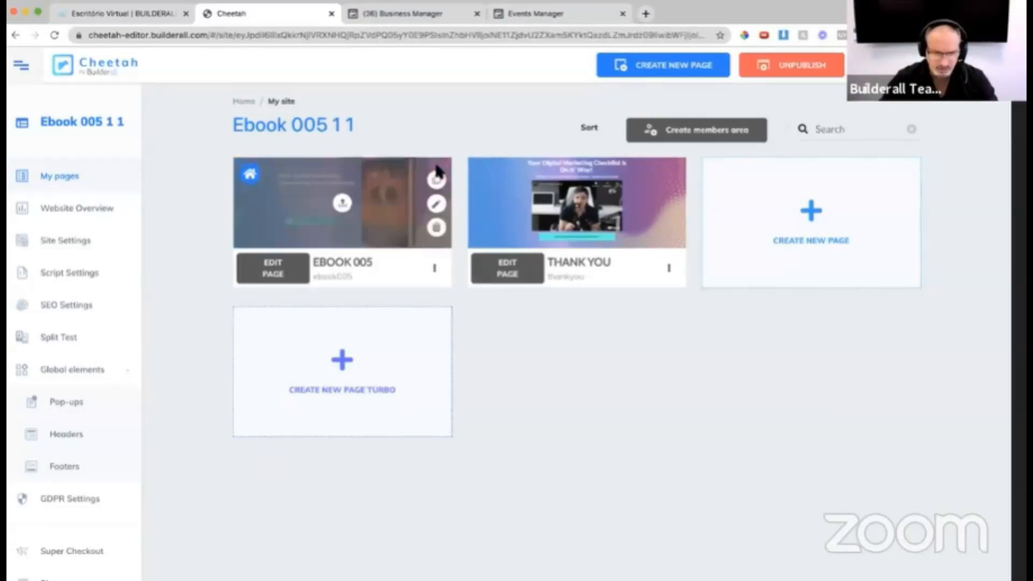
- Open the published EBOOK 005 page and inspect its detected pixel events in Facebook Pixel Helper
click(434, 269)
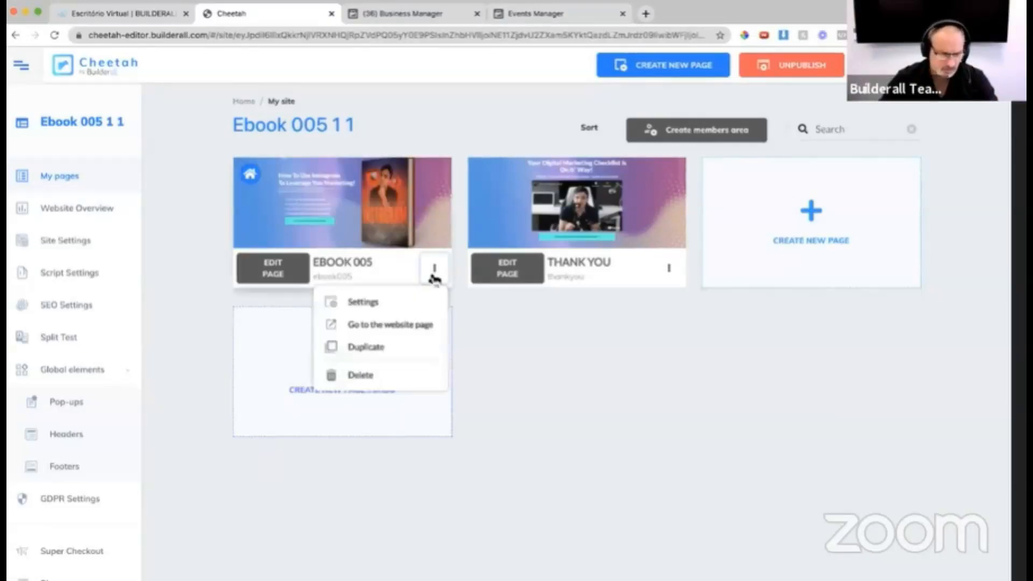
click(409, 326)
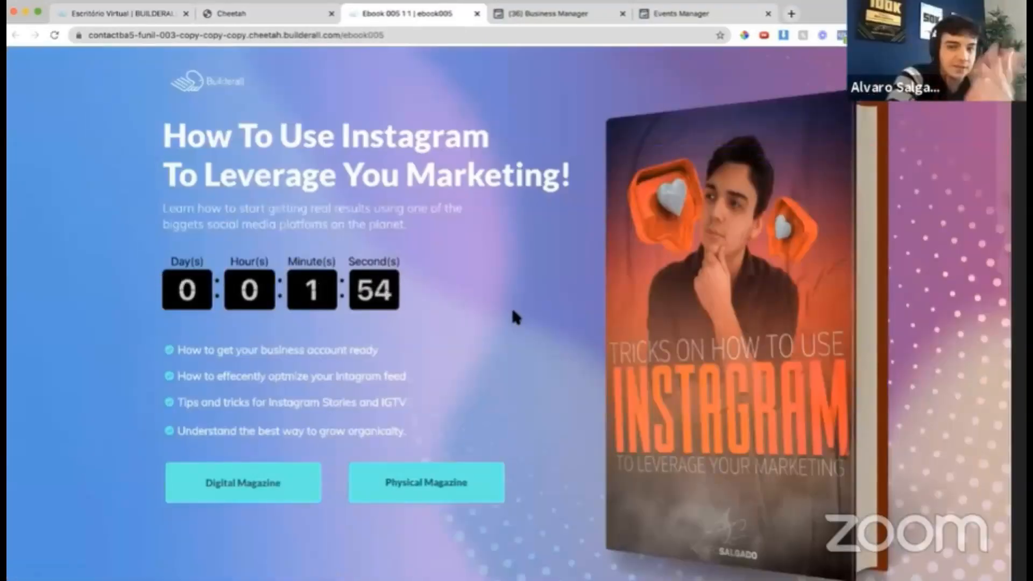
click(838, 35)
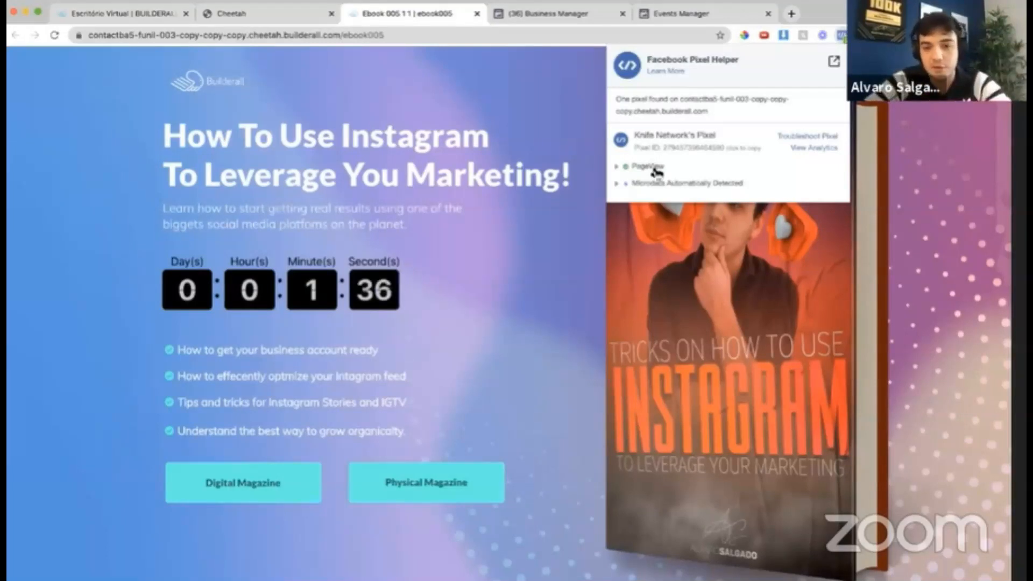
- Test the Digital Magazine button on the live page and check its "digital button" event in Facebook Pixel Helper
click(237, 485)
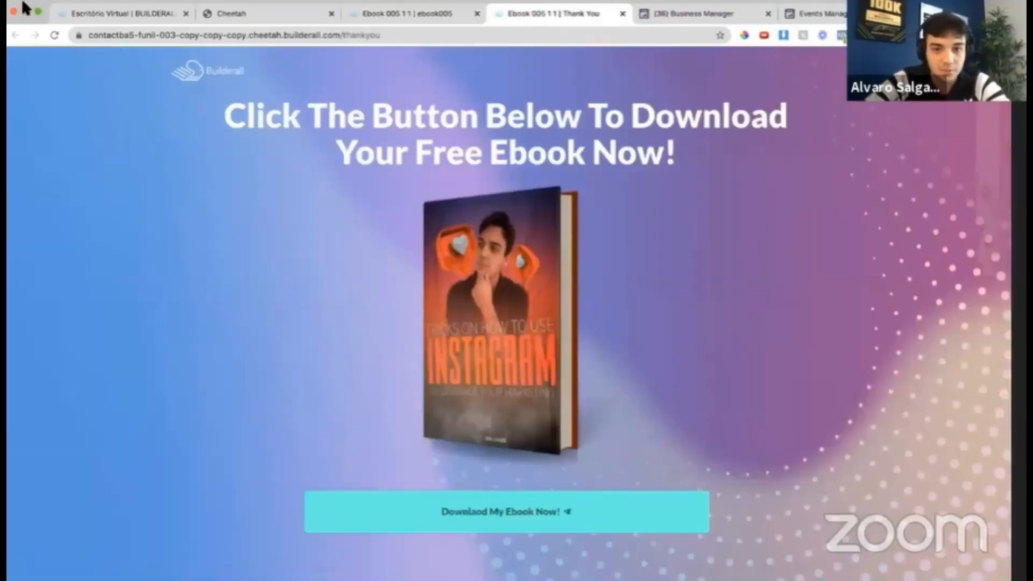
click(429, 16)
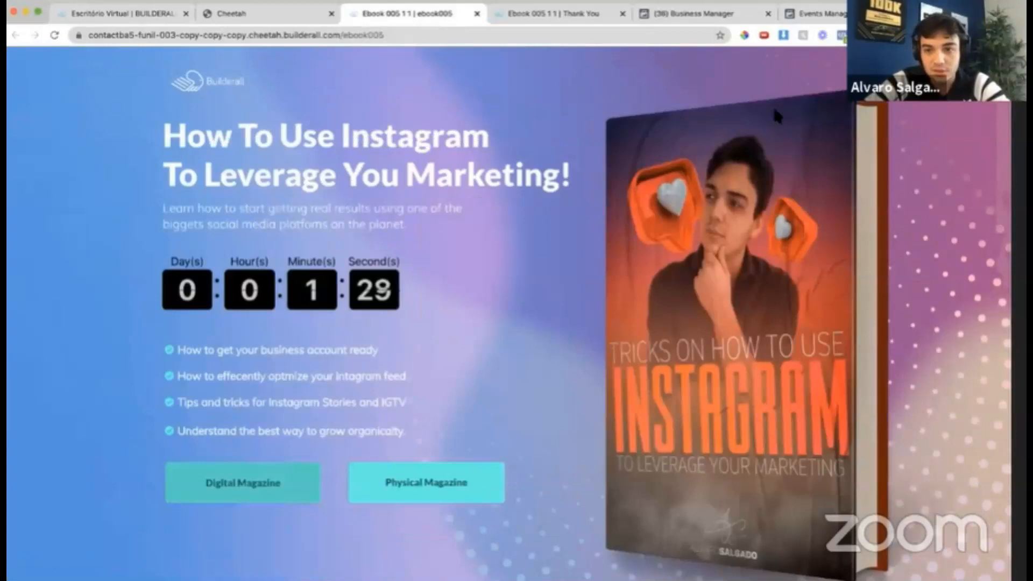
click(841, 35)
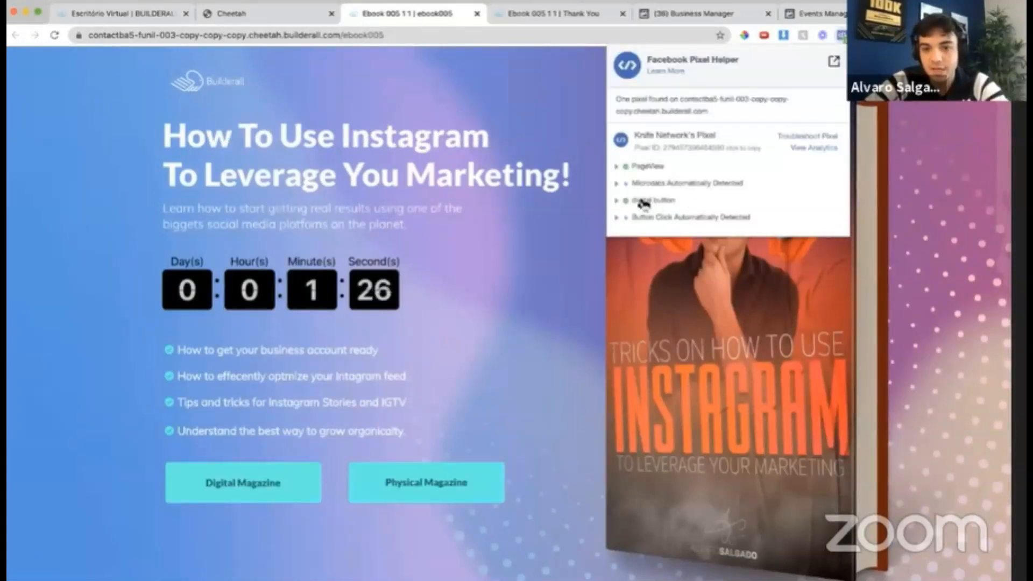
- Test the Physical Magazine button's popup on the live page and check its "popup button" event in Facebook Pixel Helper
click(444, 473)
click(447, 483)
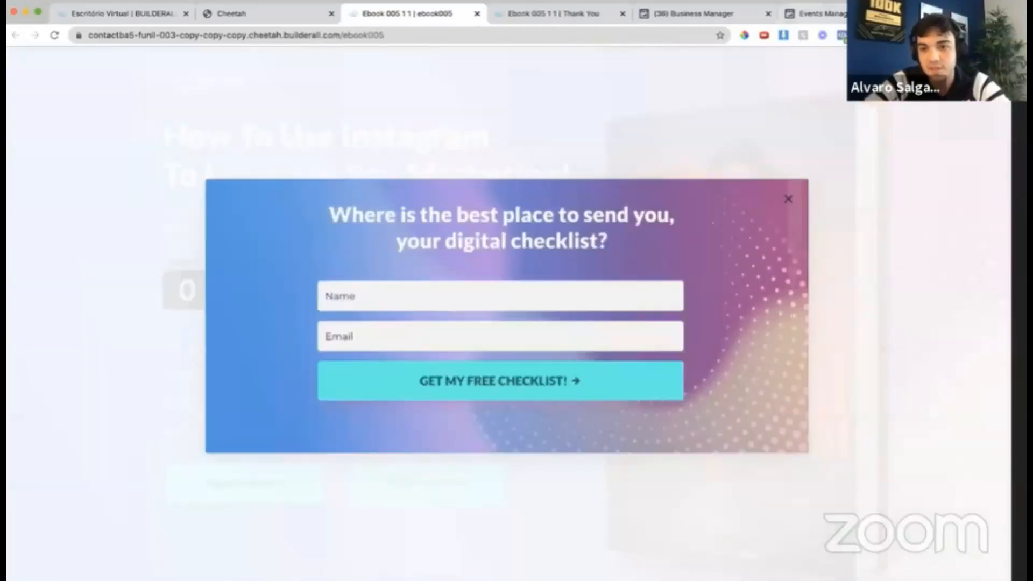
click(841, 35)
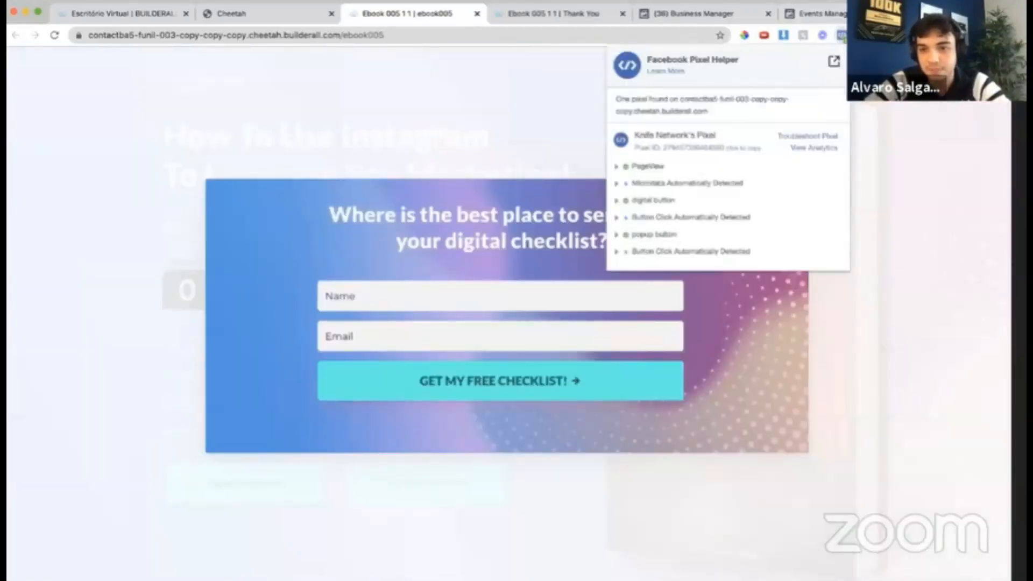
click(843, 36)
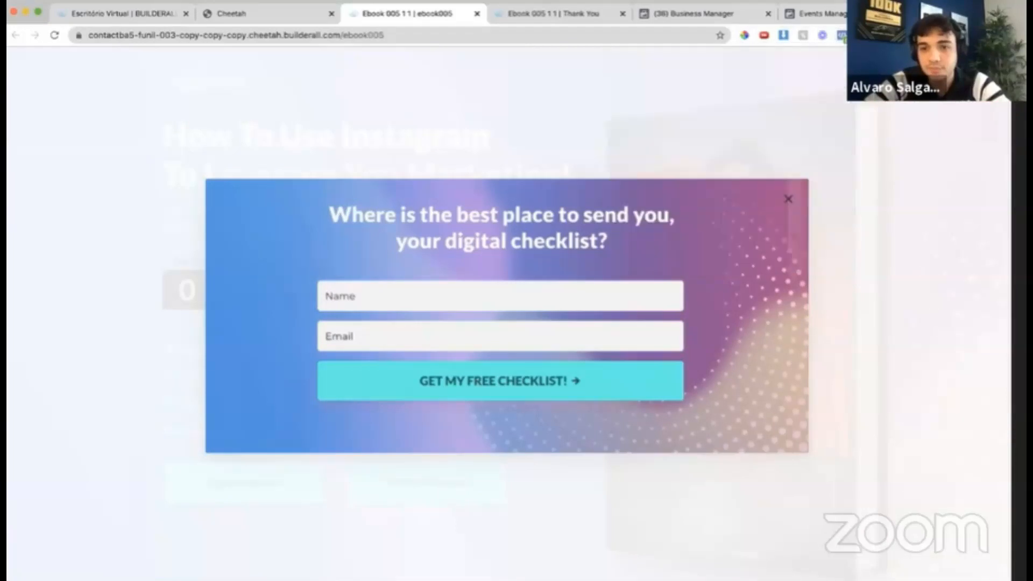
click(706, 13)
click(811, 15)
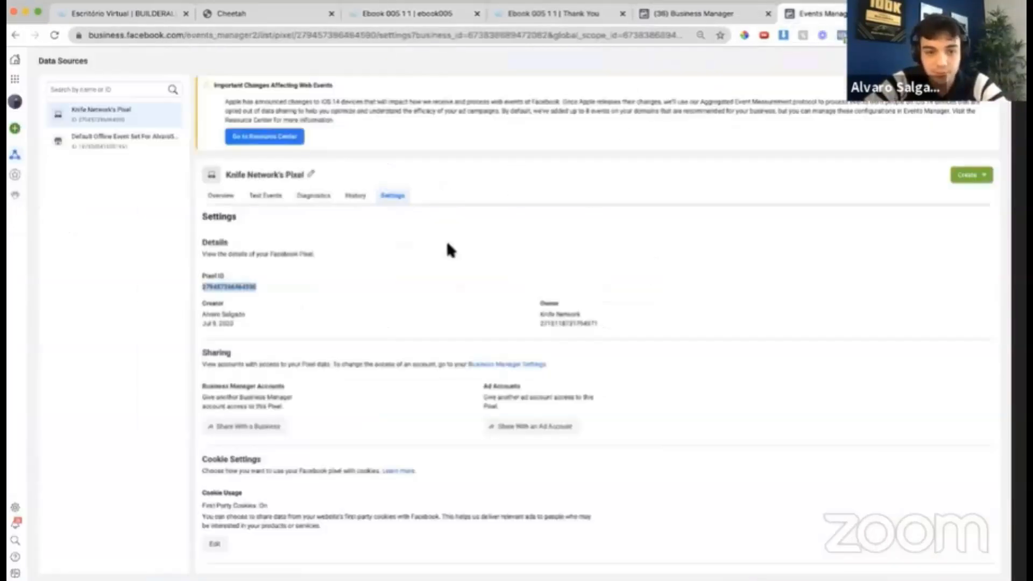
click(229, 200)
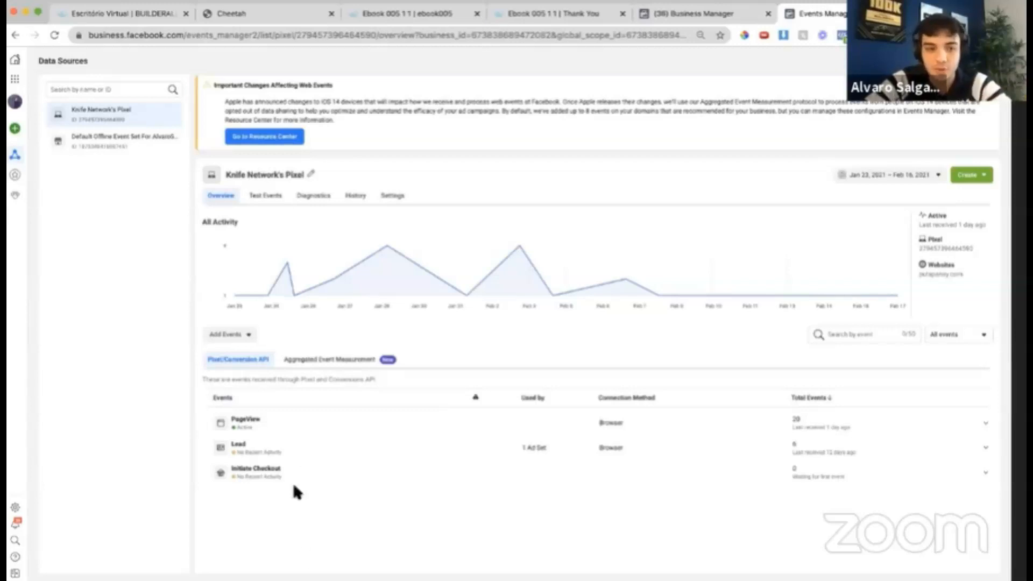
click(265, 197)
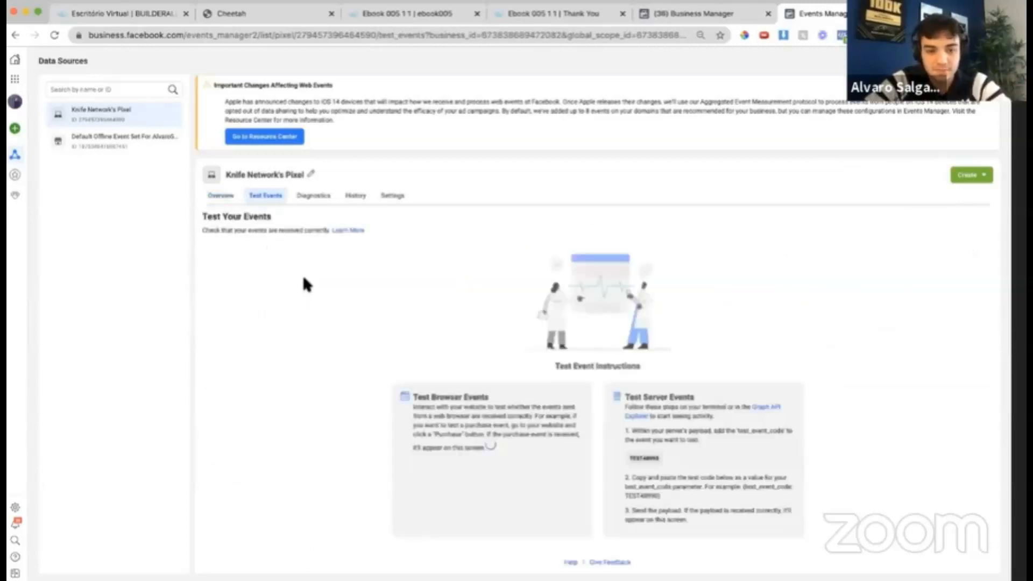
- Enter the live ebook005 page's URL for browser event testing, open the website from there and check the received events
click(693, 13)
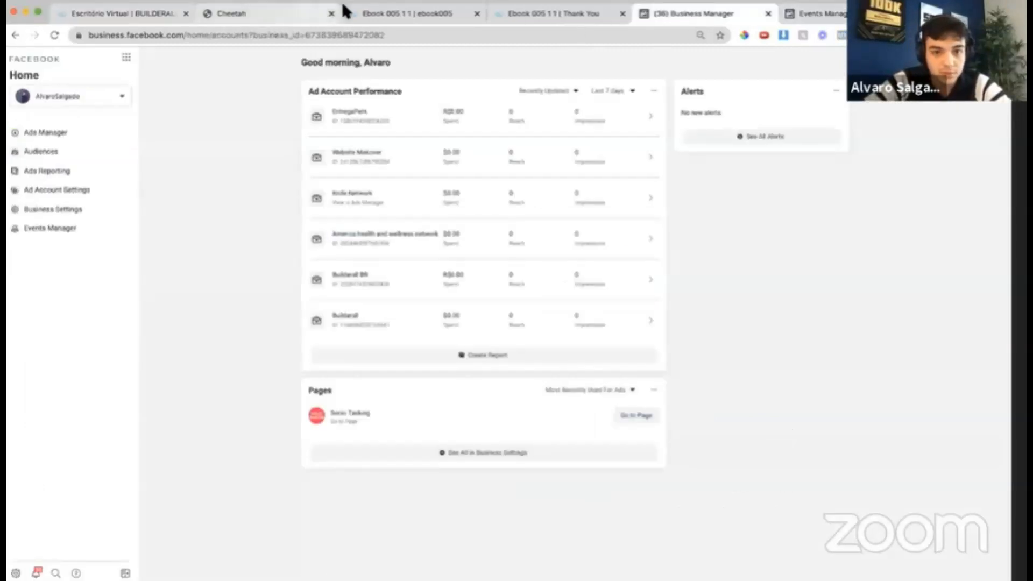
click(369, 14)
click(373, 34)
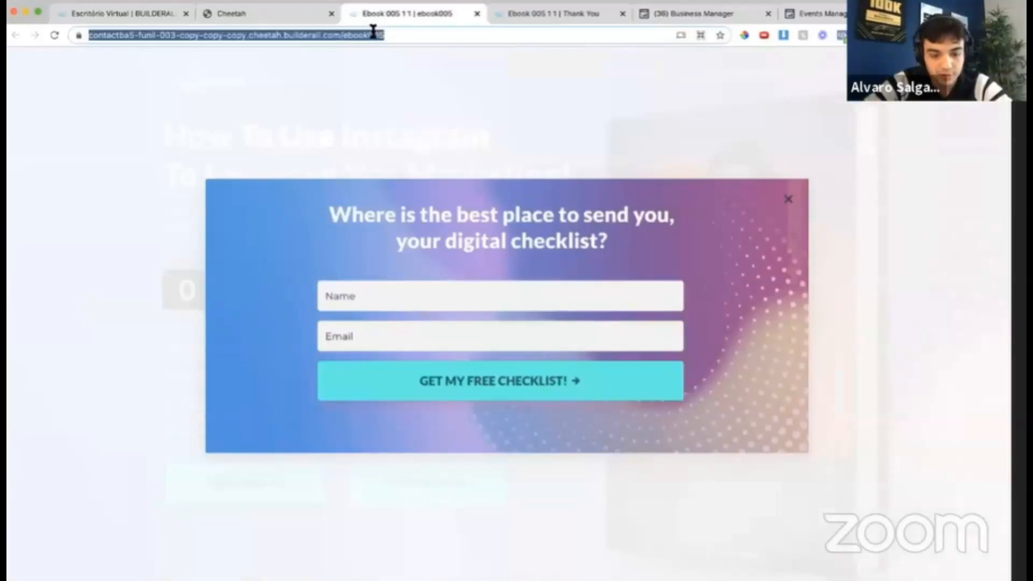
click(828, 12)
click(496, 462)
key(super+v)
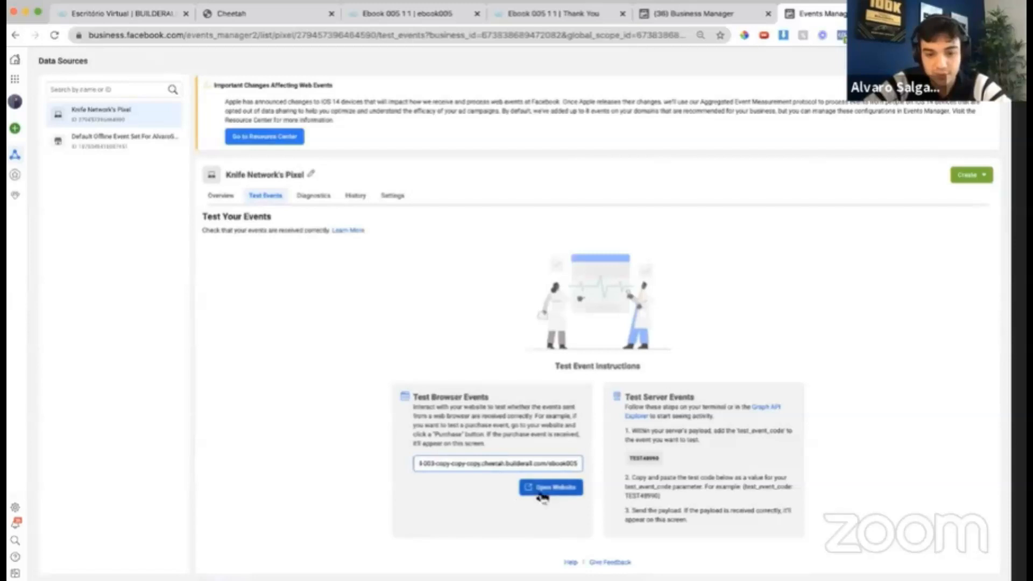
click(538, 492)
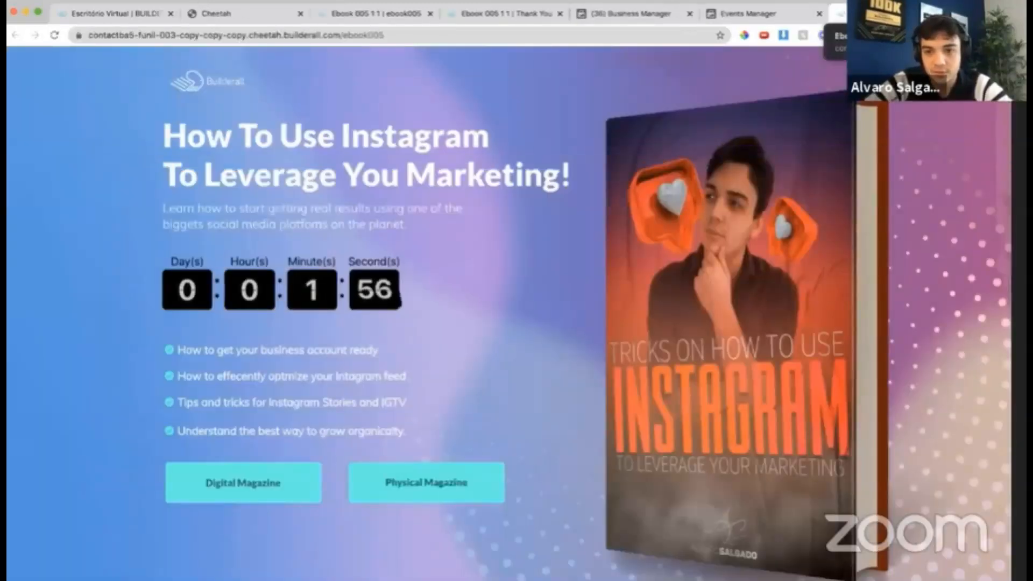
key(super+w)
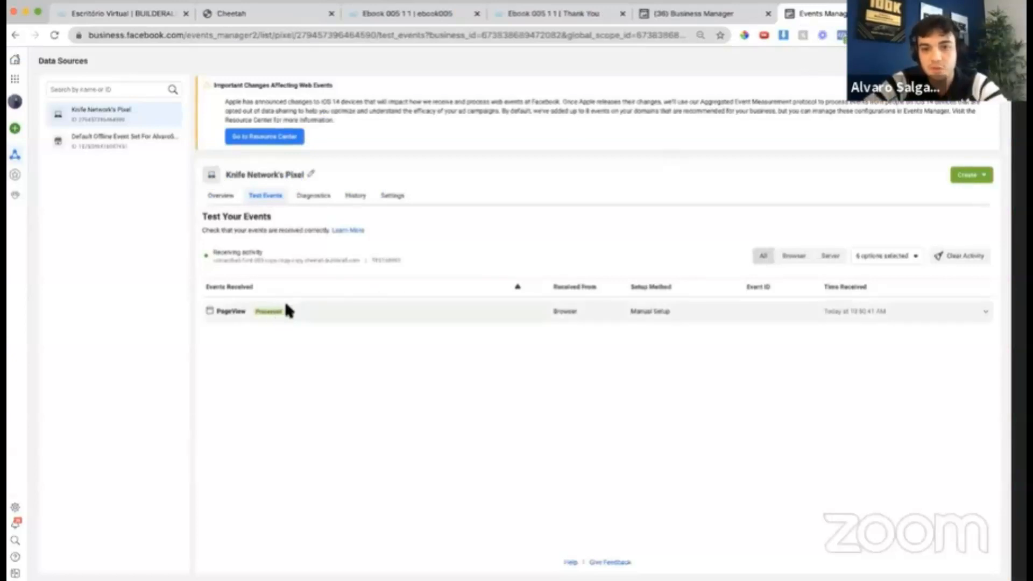
- Trigger the Digital Magazine button on the live ebook005 page and close the Thank You page it opens
click(529, 14)
click(429, 14)
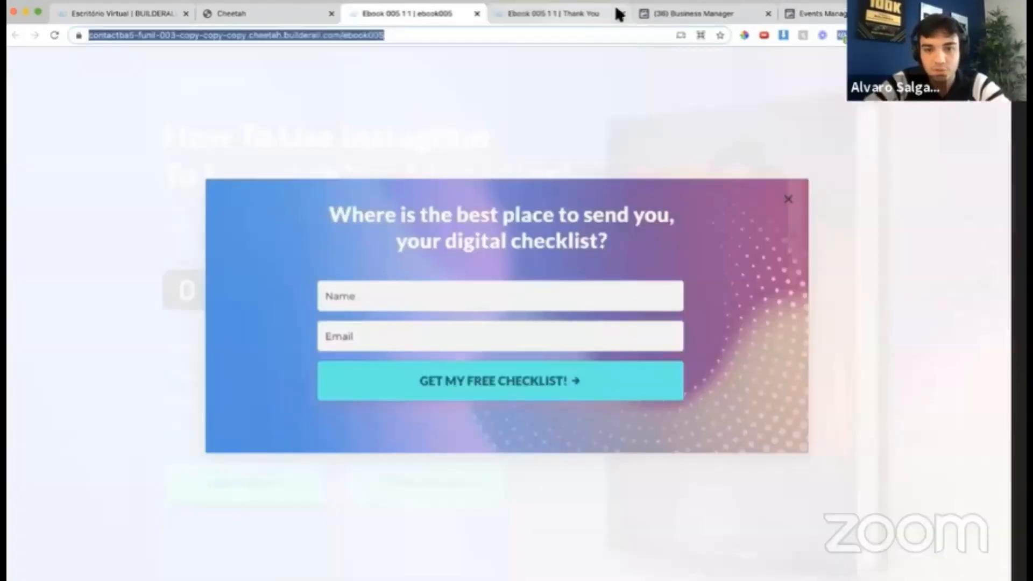
click(623, 13)
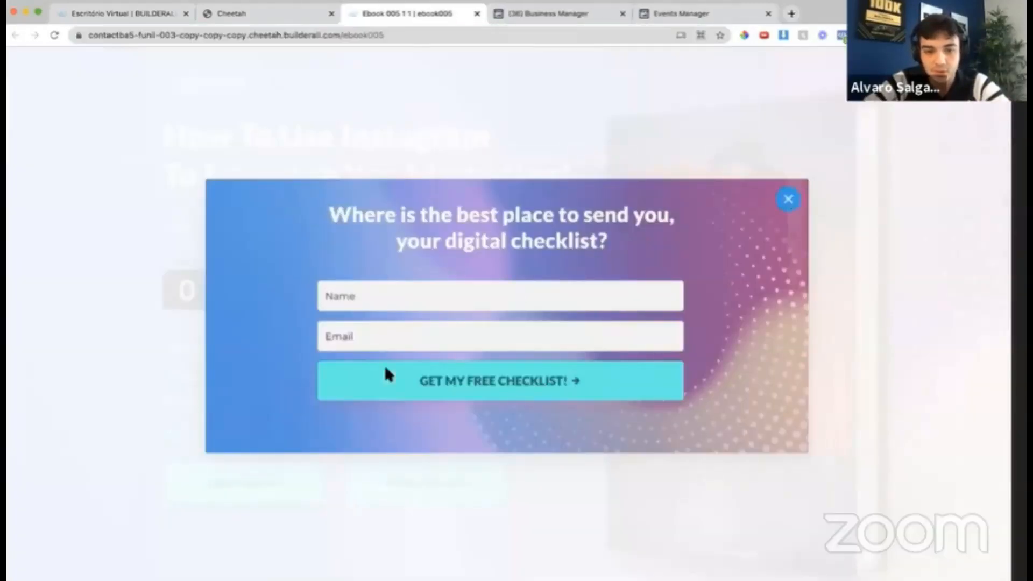
click(385, 375)
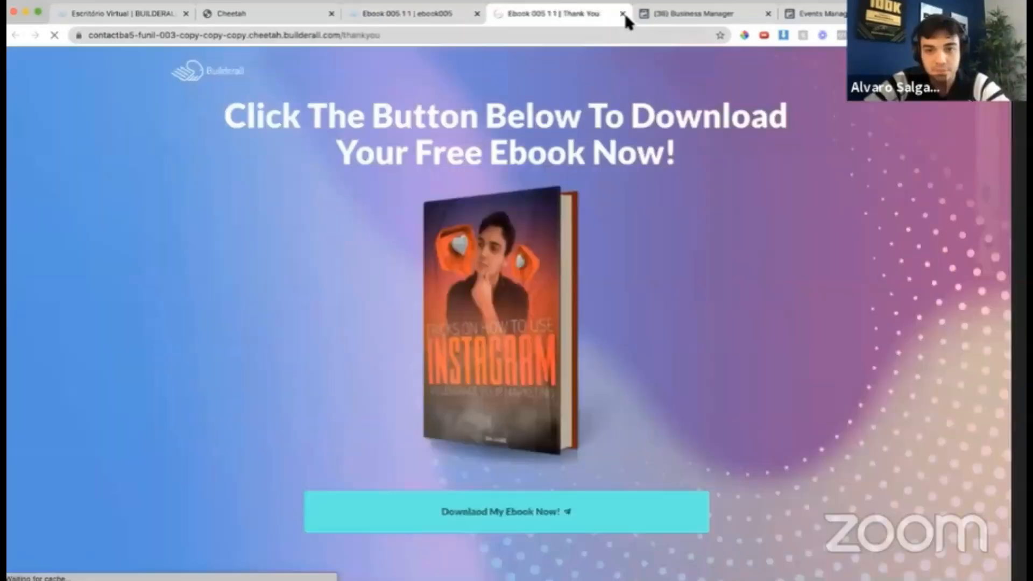
click(623, 13)
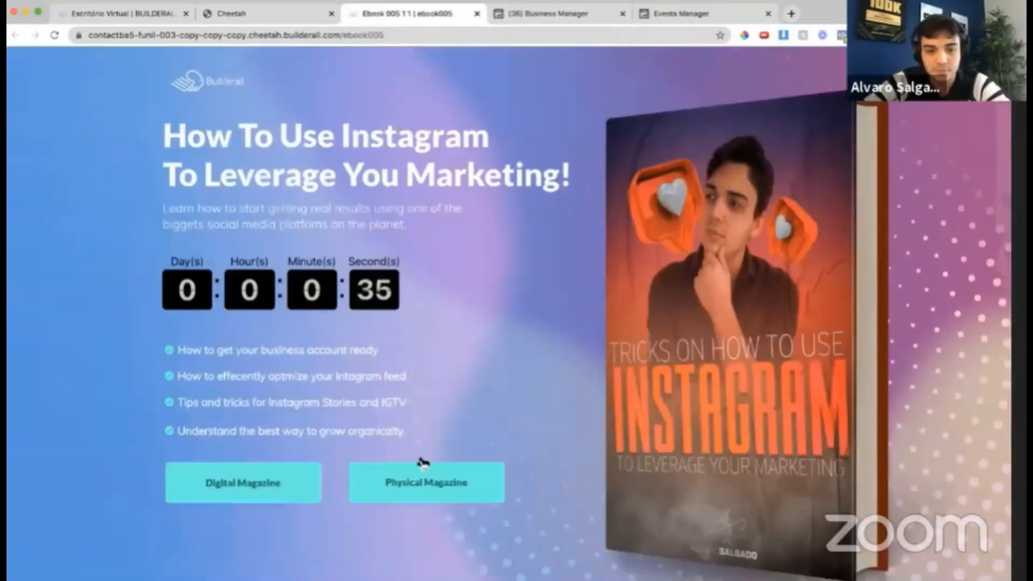
- Trigger the Physical Magazine popup, close it and review the received test events in Events Manager
click(430, 486)
click(791, 203)
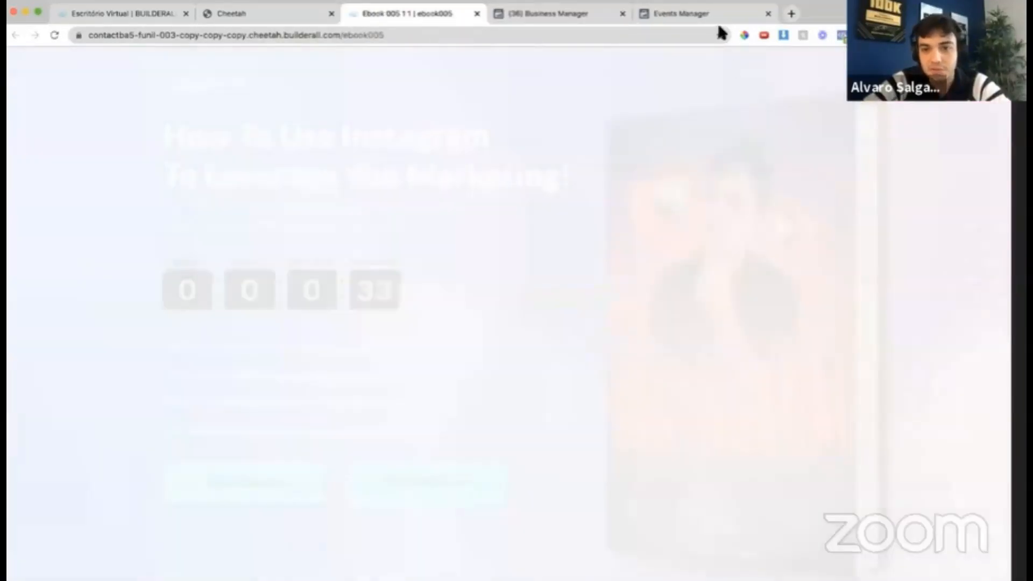
click(710, 13)
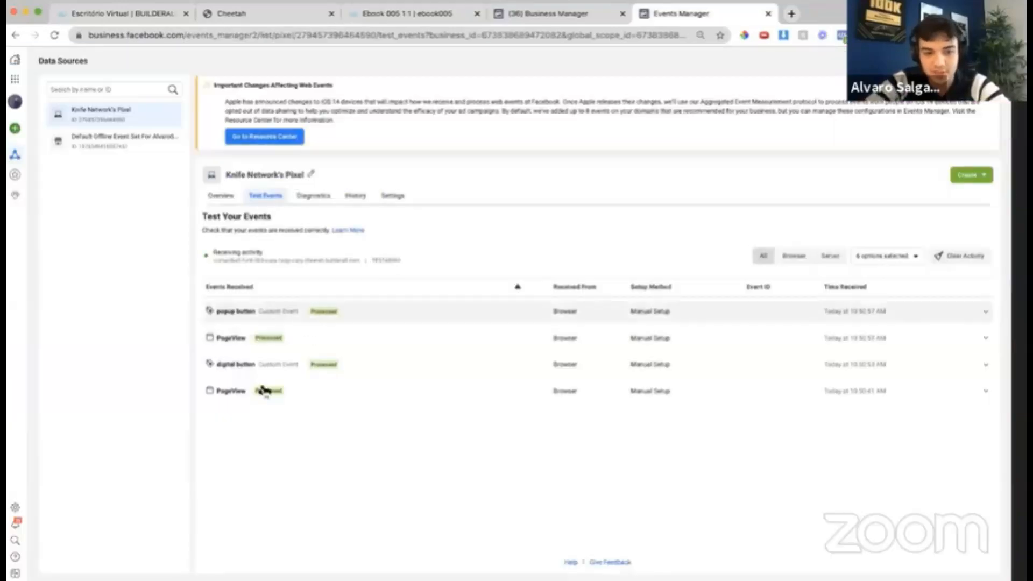